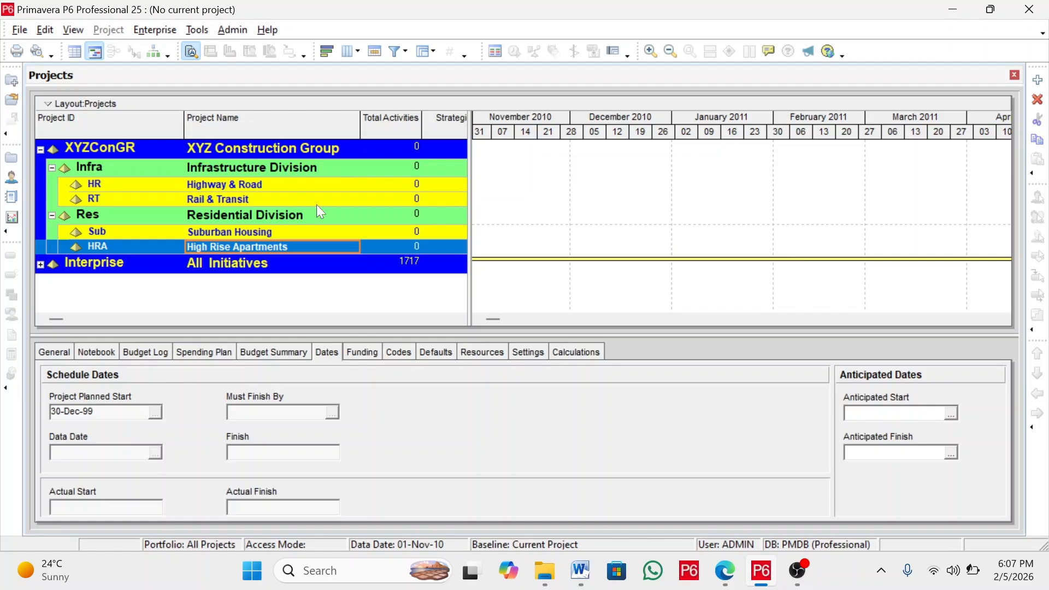
left_click(303, 151)
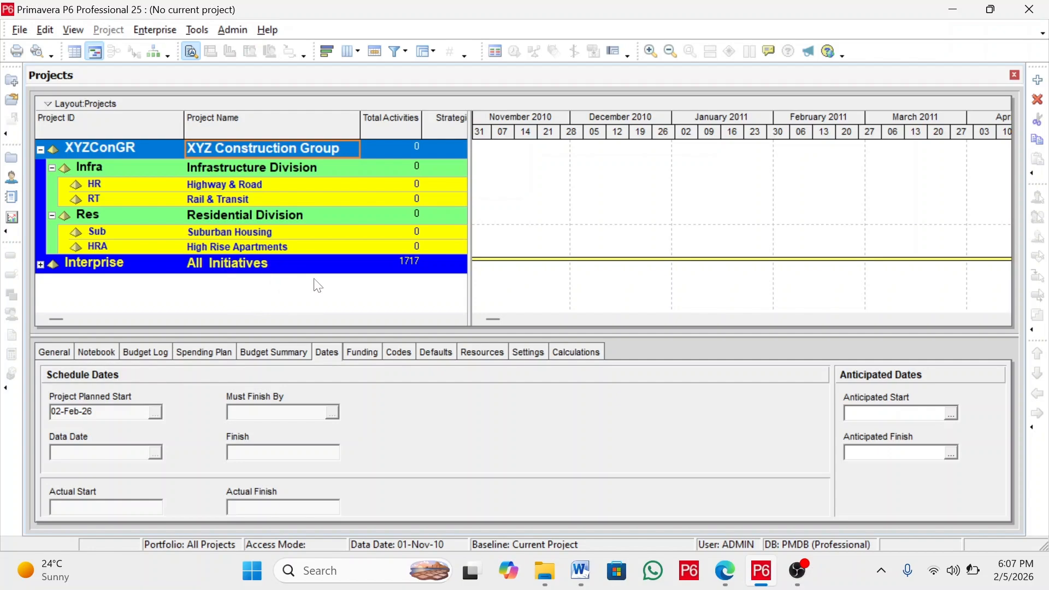
left_click(210, 201)
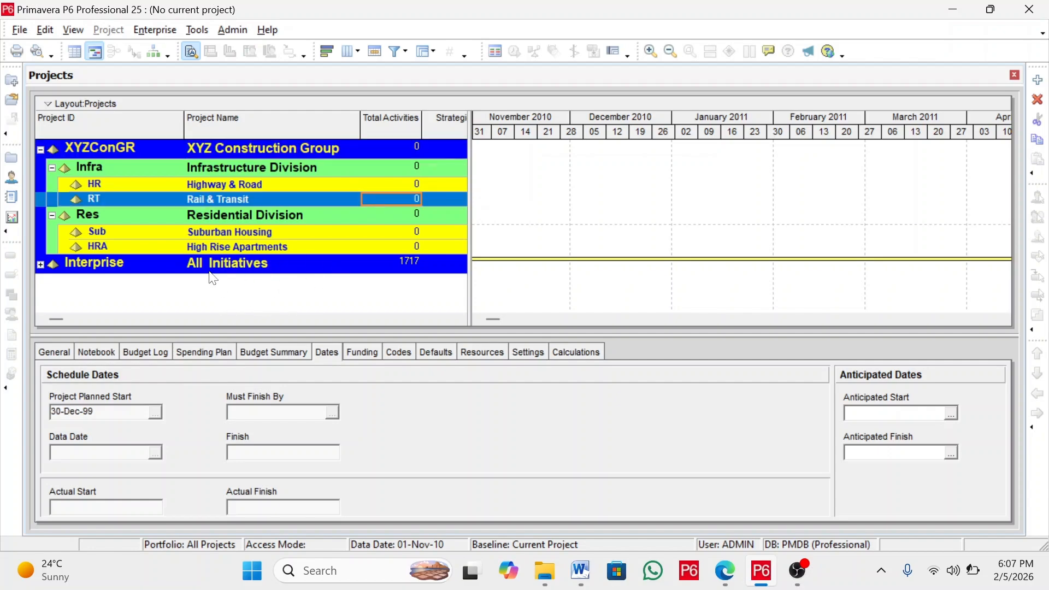
left_click(222, 232)
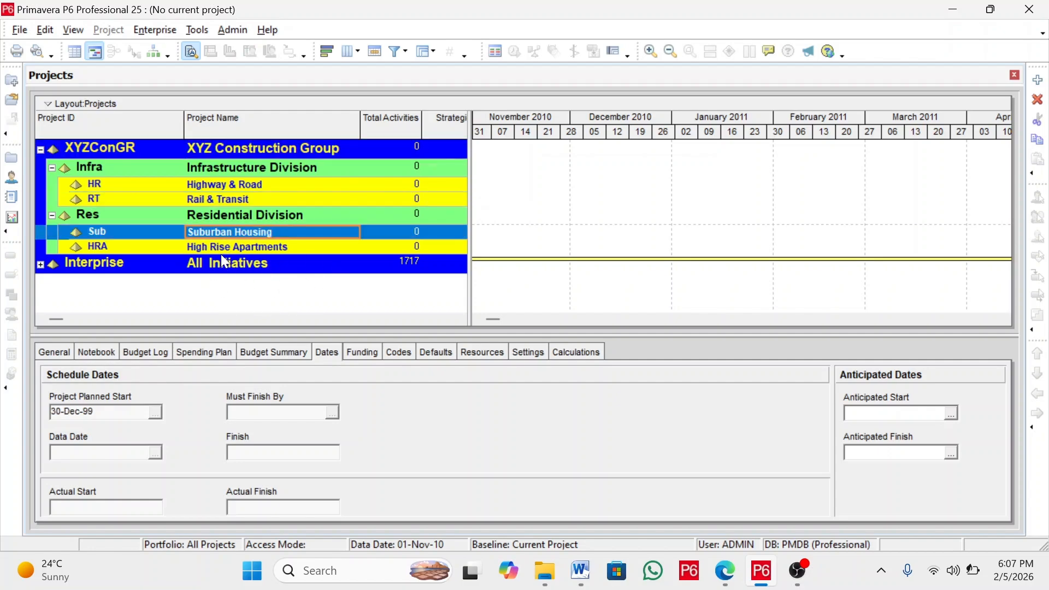
left_click(220, 253)
Start a new project and assign it to the Suburban Housing EPS node
left_click(222, 231)
left_click(19, 29)
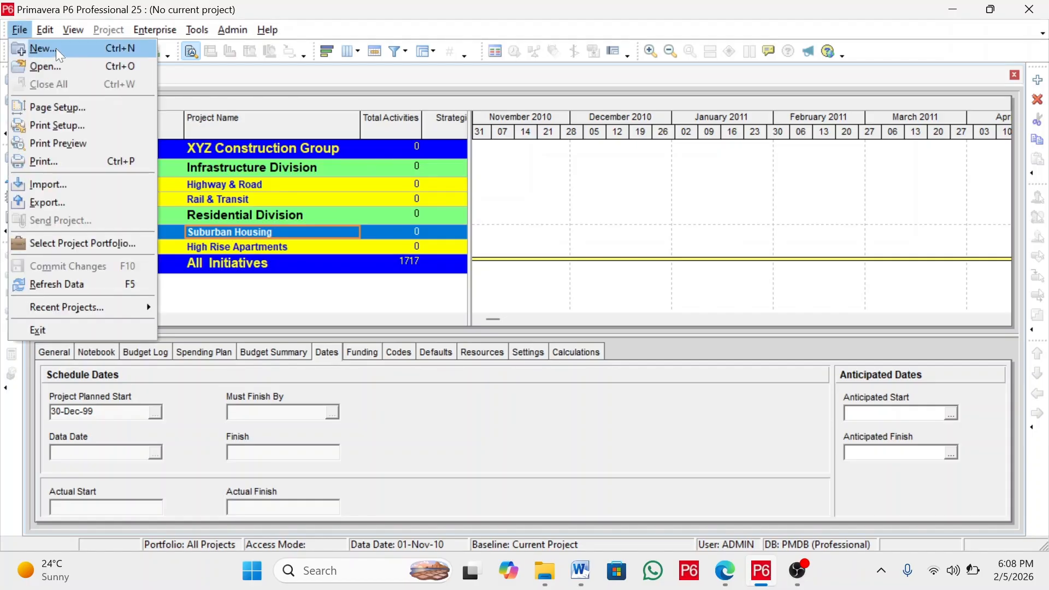
left_click(56, 48)
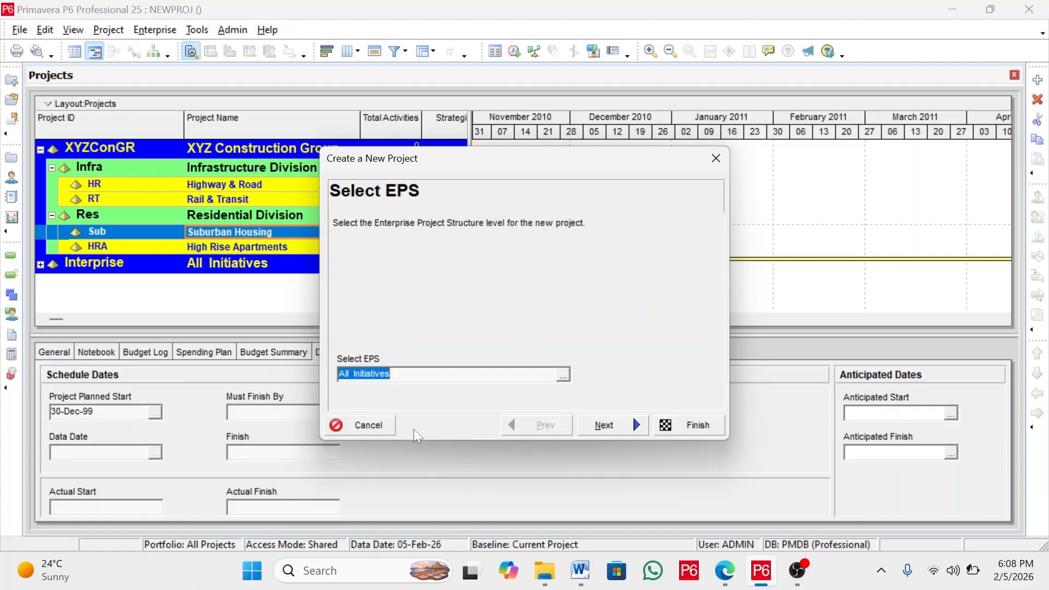
left_click(563, 376)
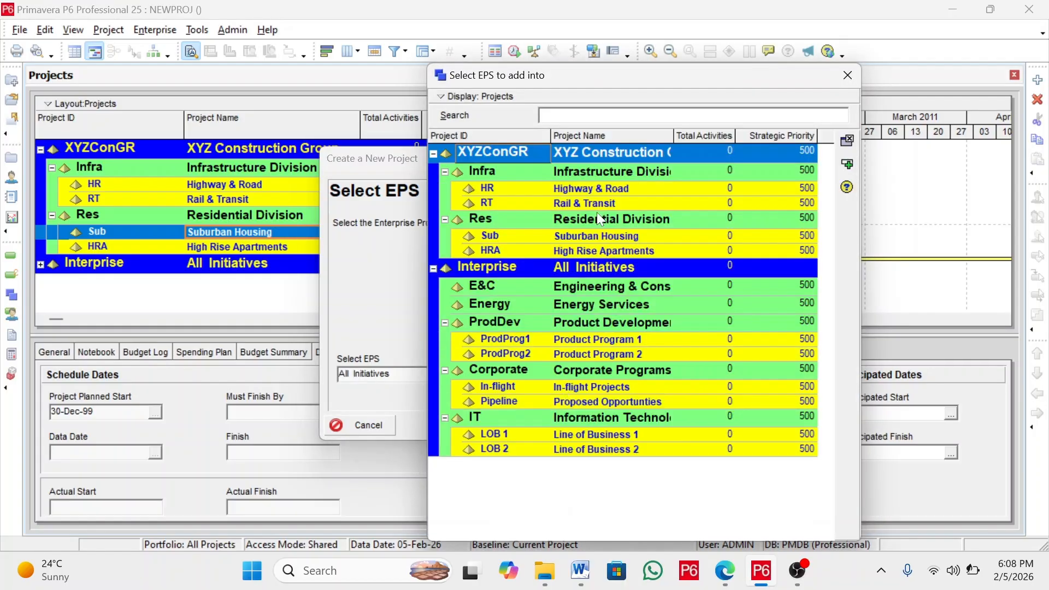
left_click(569, 236)
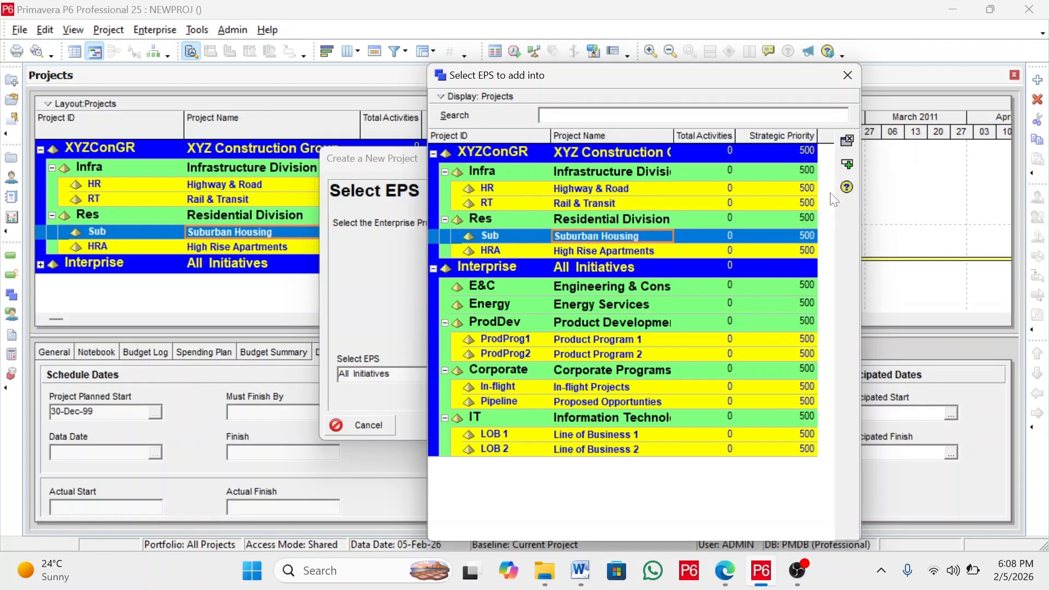
left_click(848, 165)
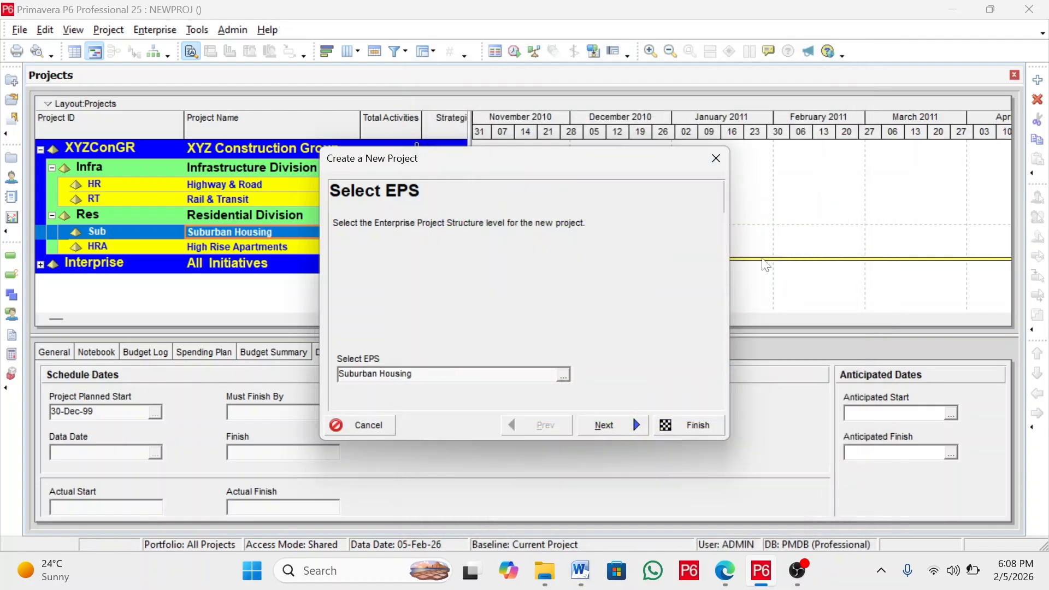
left_click(603, 425)
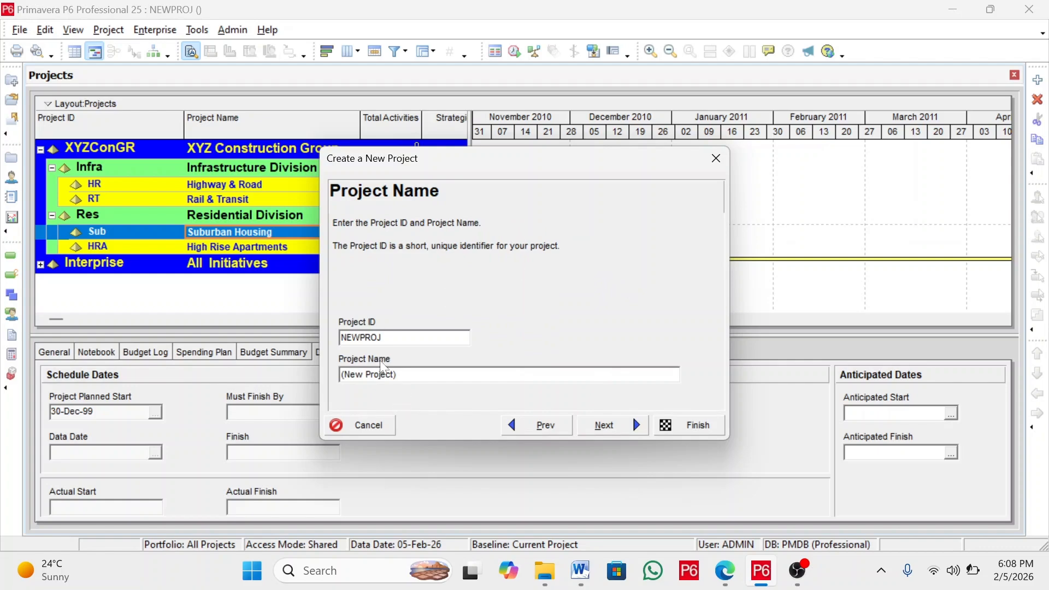
Name the project "G+4 Residential Building Project" and set its project ID to G4RBP
left_click_drag(399, 375, 310, 421)
type("G+4 Residential Building Project")
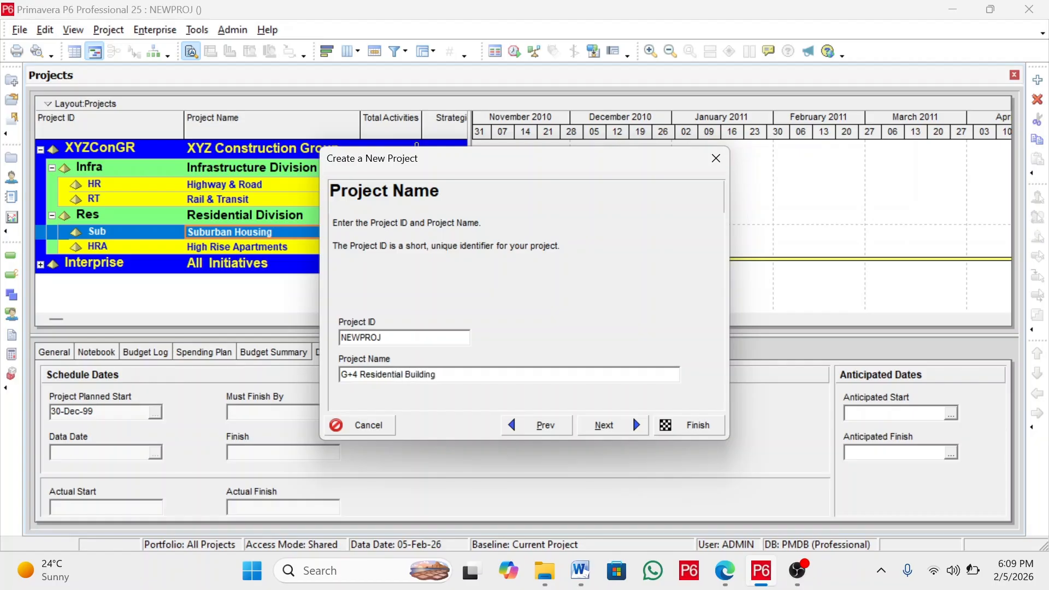
key("shift+Tab")
key("shift+Left")
key("shift+Left")
key("shift+Left")
key("shift+Left")
key("shift+Left")
key("shift+Left")
key("shift+Left")
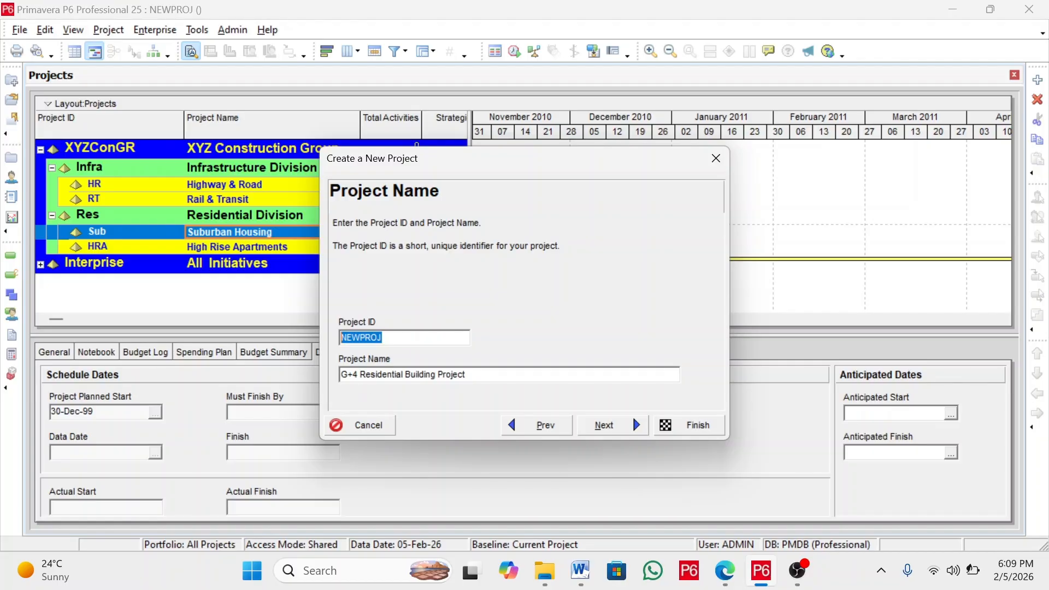
type("G")
type("$RB")
type("P")
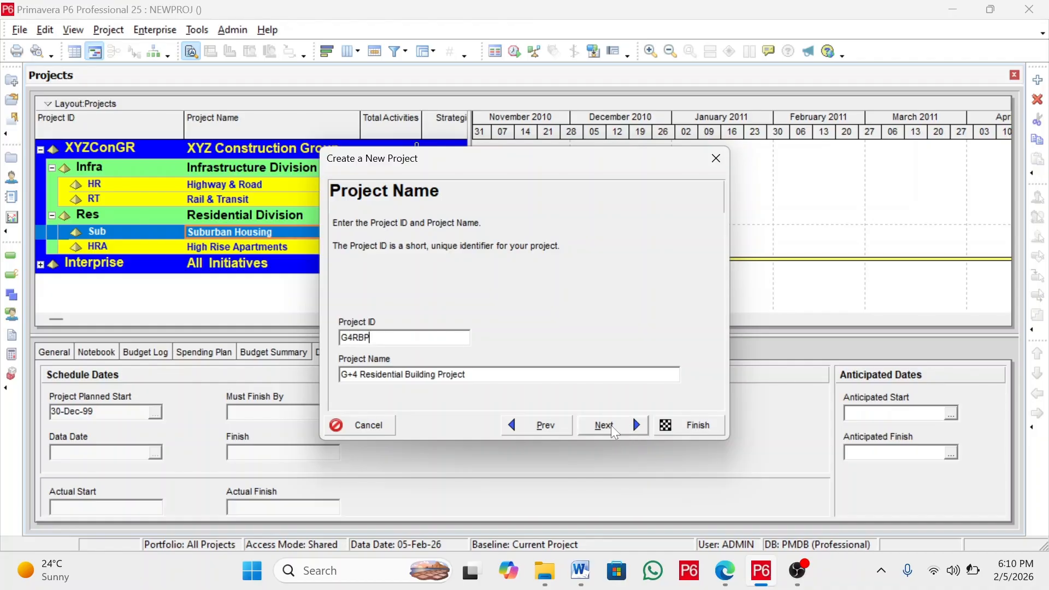
left_click(614, 427)
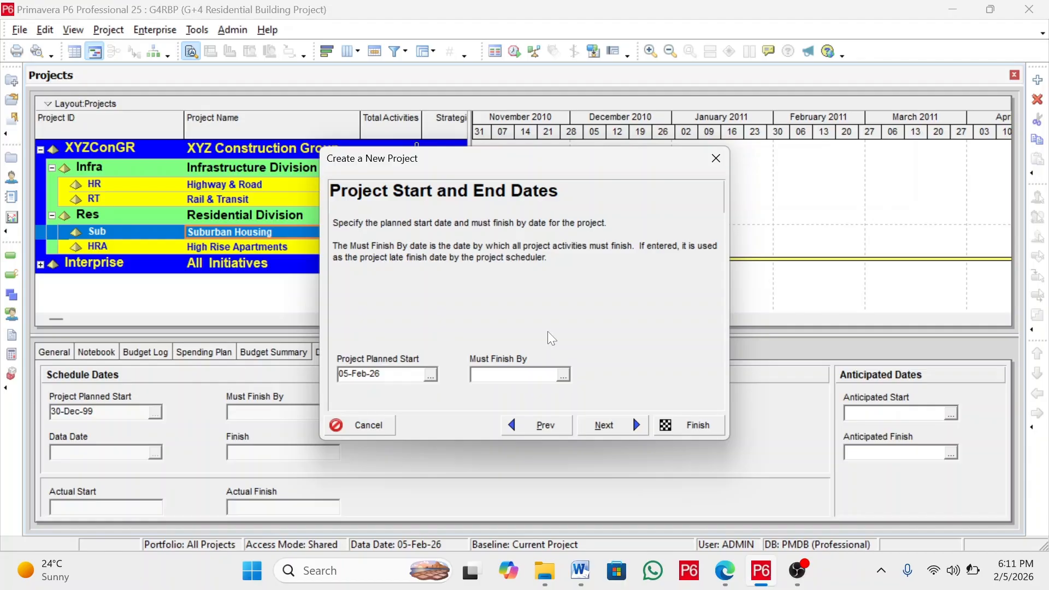
Set the G+4 project's planned start to 06-Apr-26 and leave the must-finish-by date empty
left_click(431, 375)
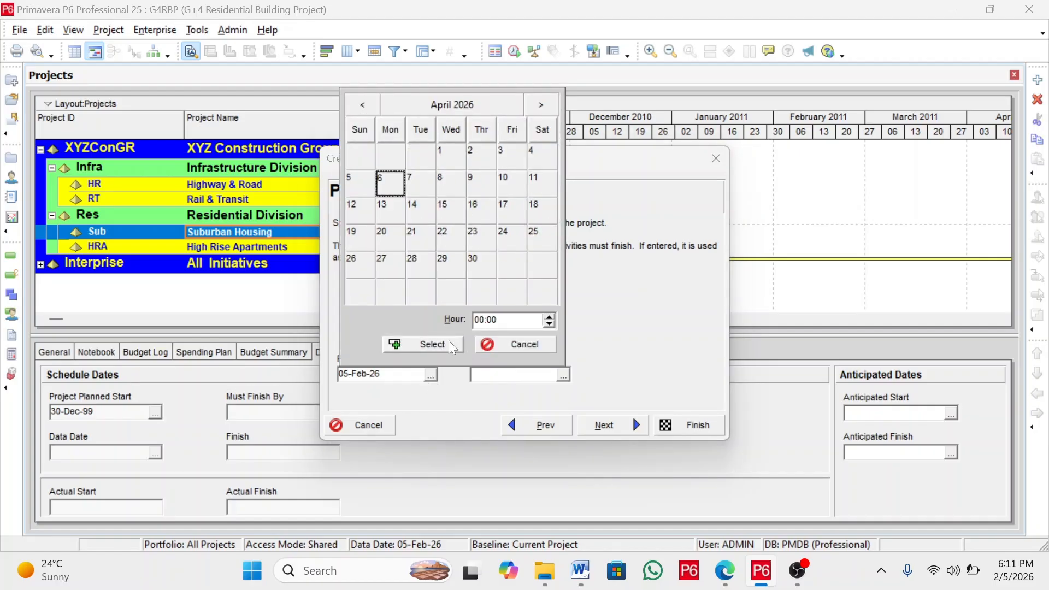
left_click(452, 345)
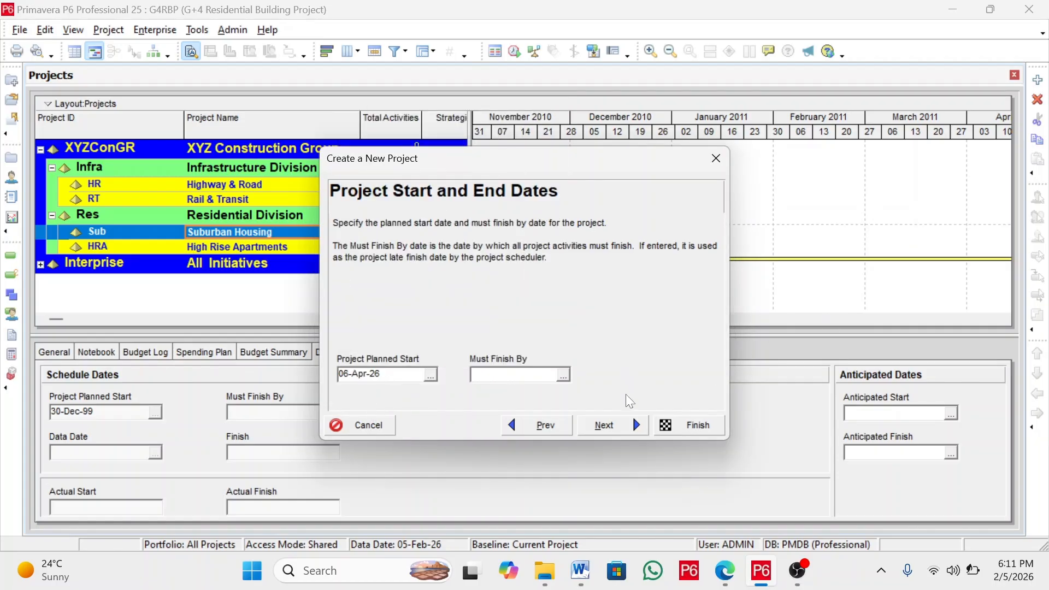
left_click(604, 425)
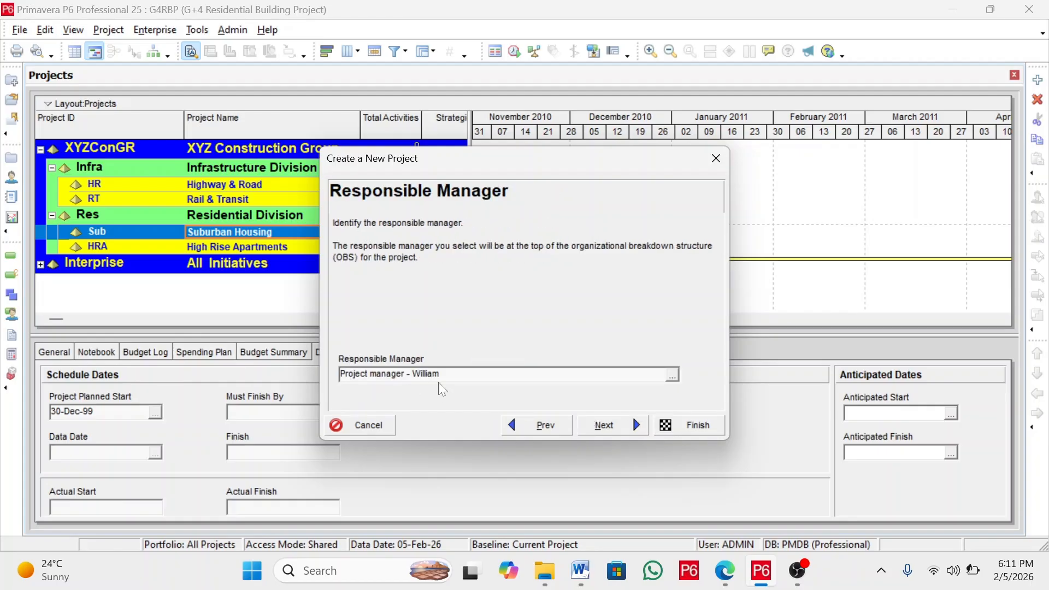
Assign the first project manager under the second program manager in the OBS as the project's responsible manager
left_click(672, 374)
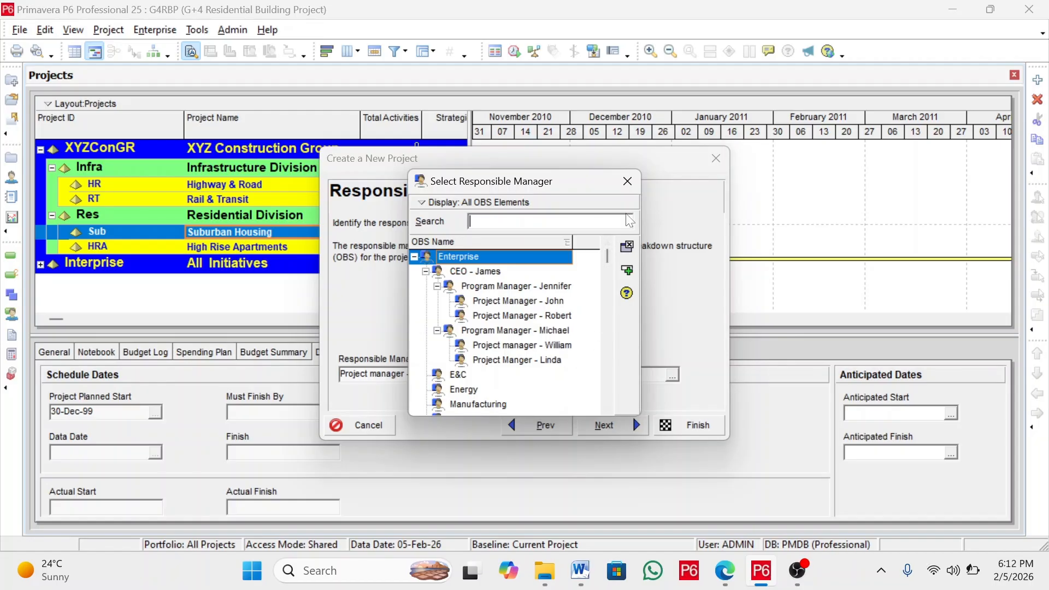
left_click(555, 346)
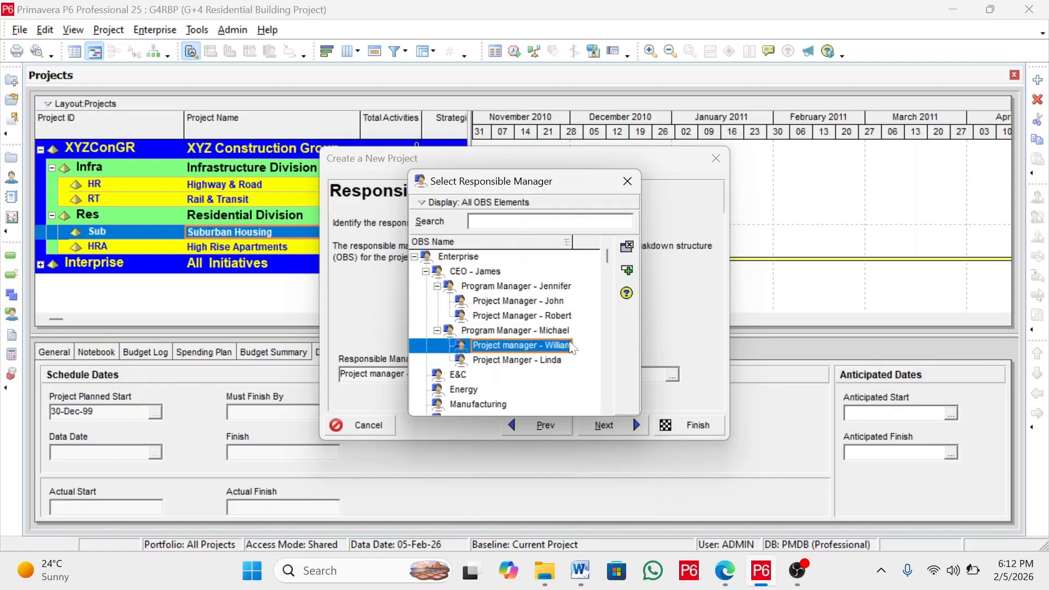
left_click(628, 271)
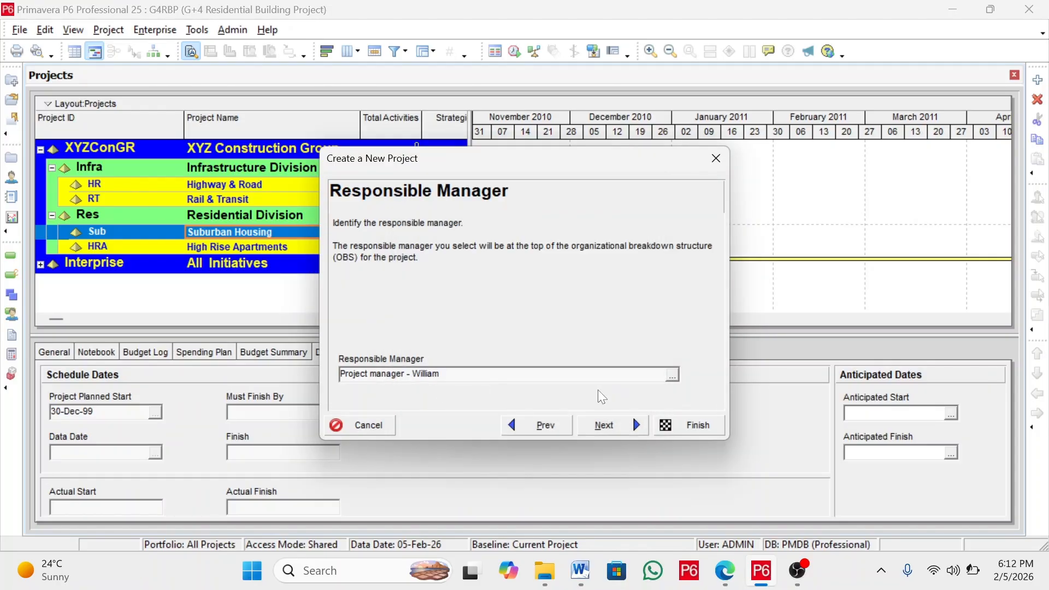
left_click(604, 426)
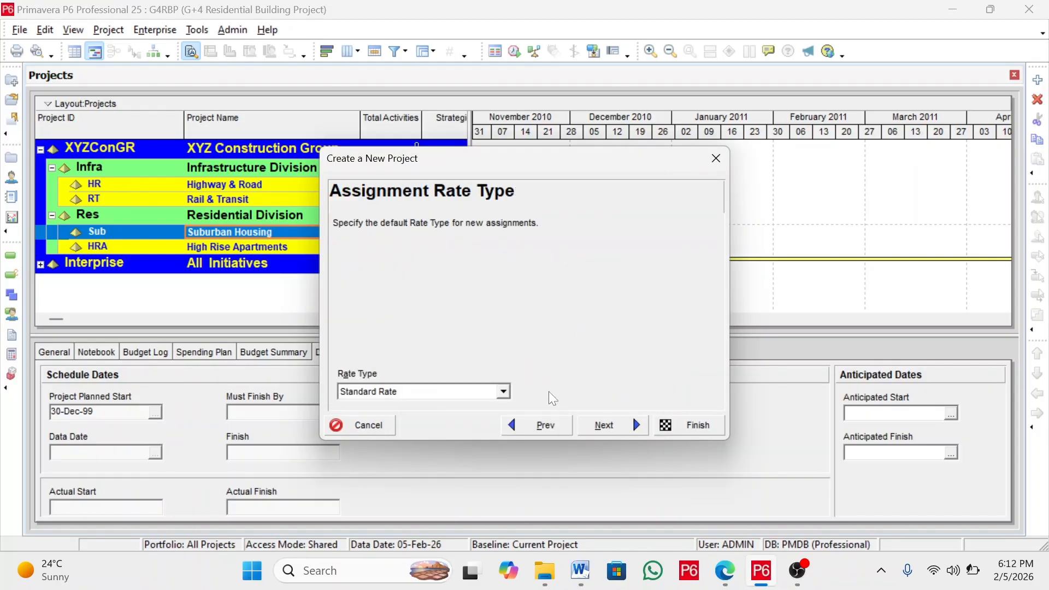
Choose Standard Rate as the default assignment rate type and complete the creation of the G+4 project
left_click(505, 392)
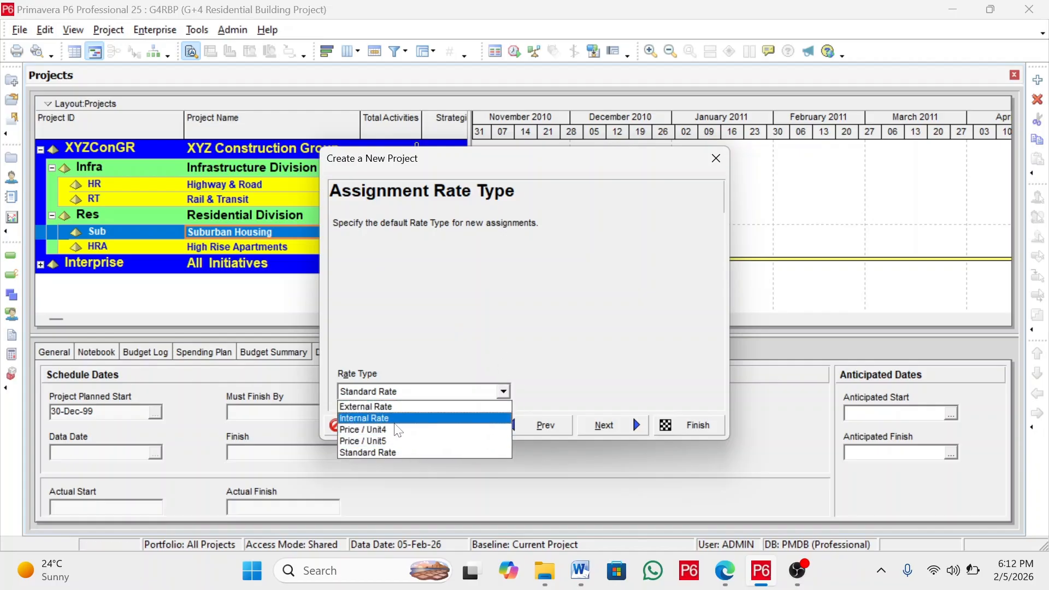
left_click(402, 453)
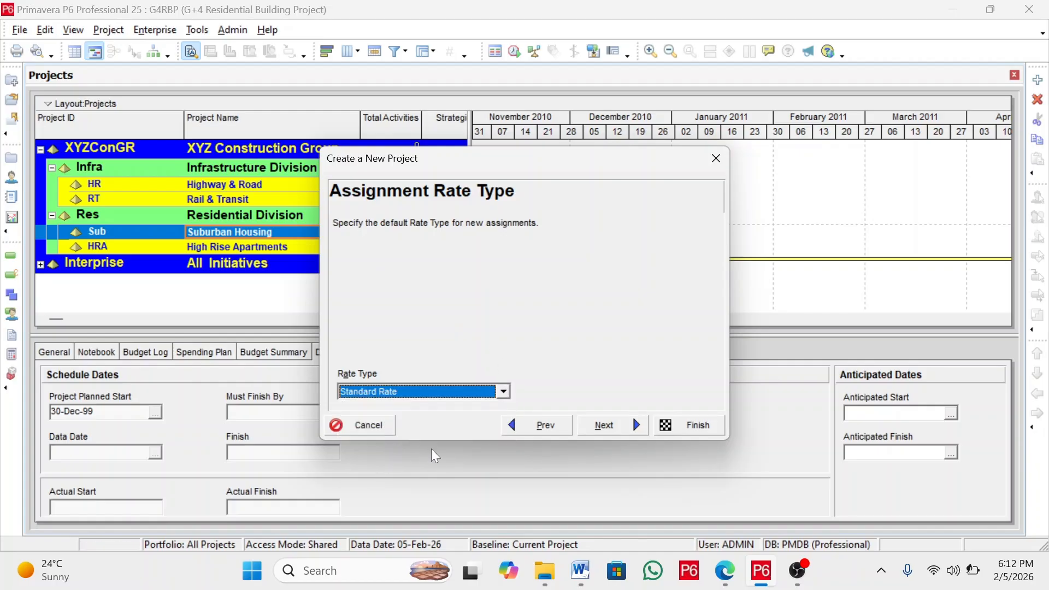
left_click(606, 426)
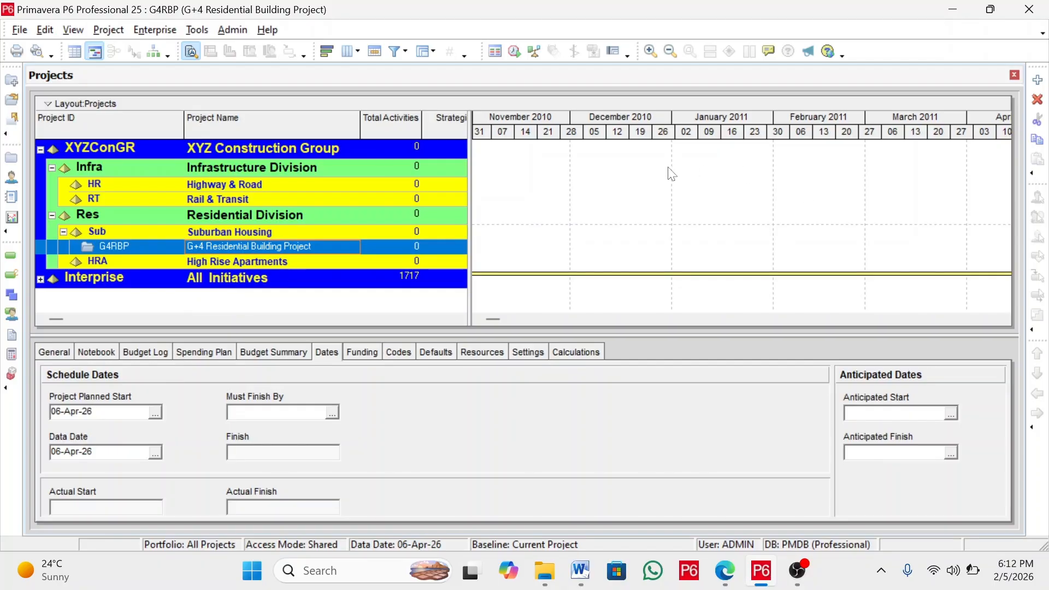
Add a second project and place it under the Suburban Housing EPS node
left_click(1038, 81)
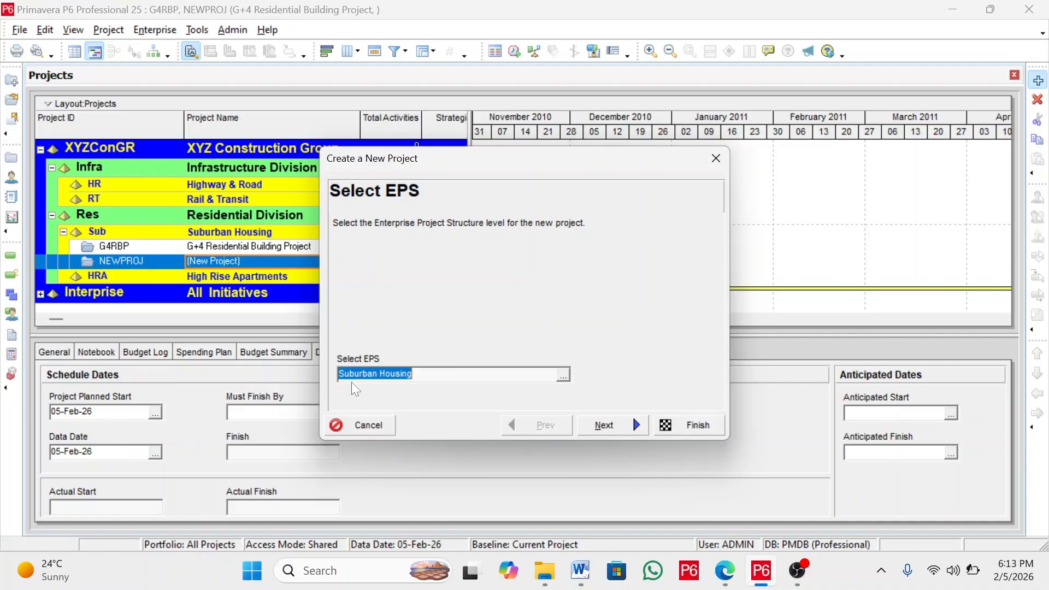
left_click(564, 376)
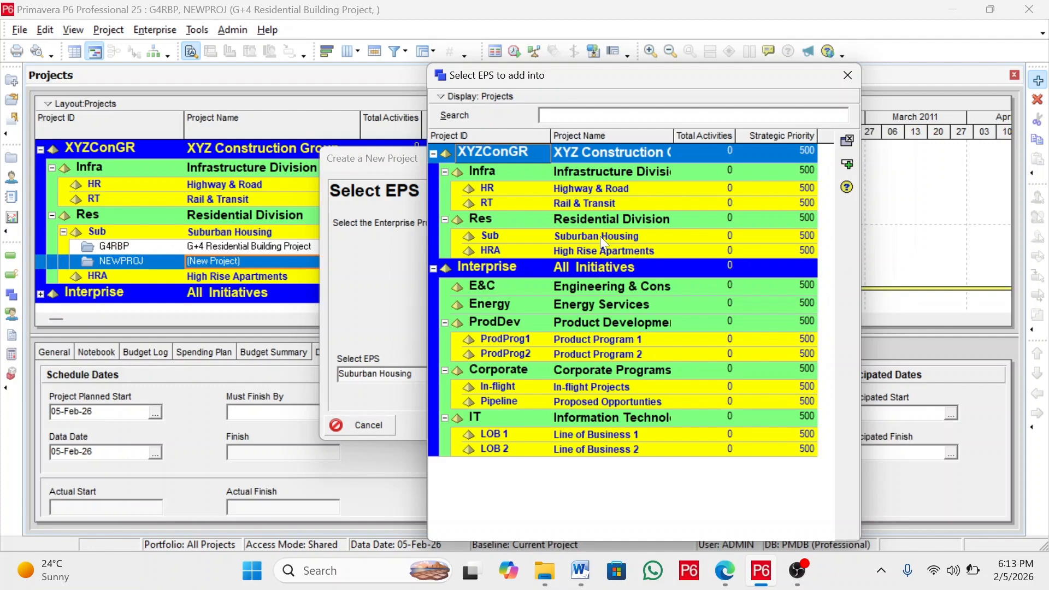
left_click(600, 236)
left_click(847, 164)
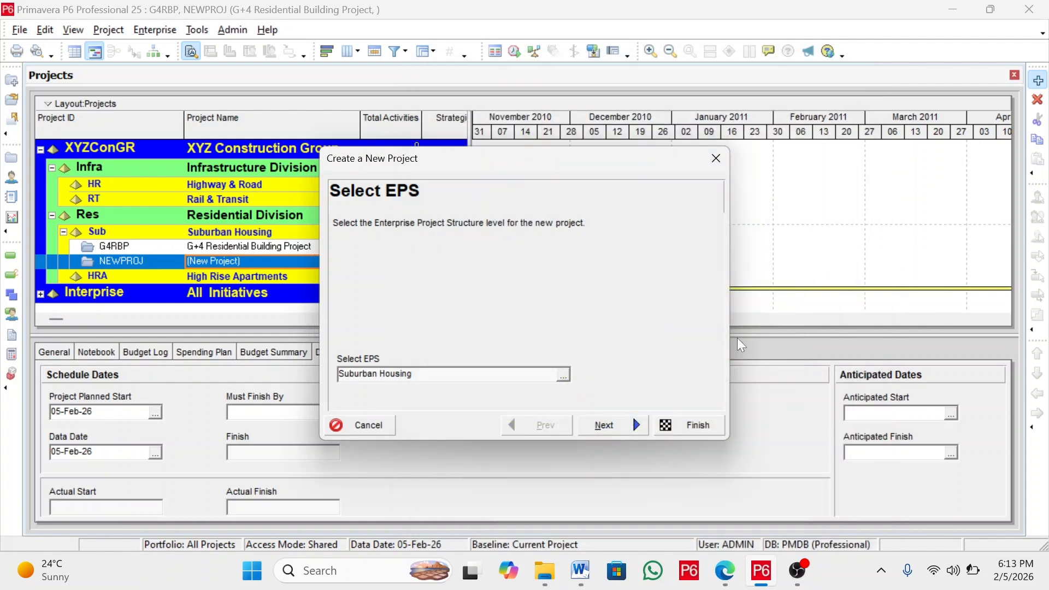
left_click(629, 421)
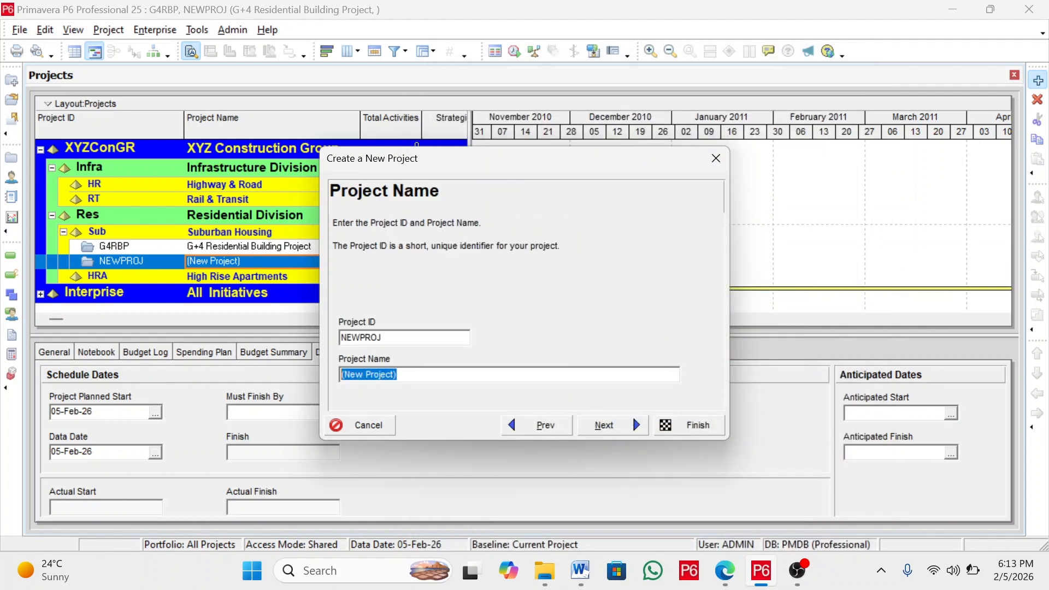
Name the second project "G+2 Residential Building Project" and set its project ID to G2RBP
type("G+2 R")
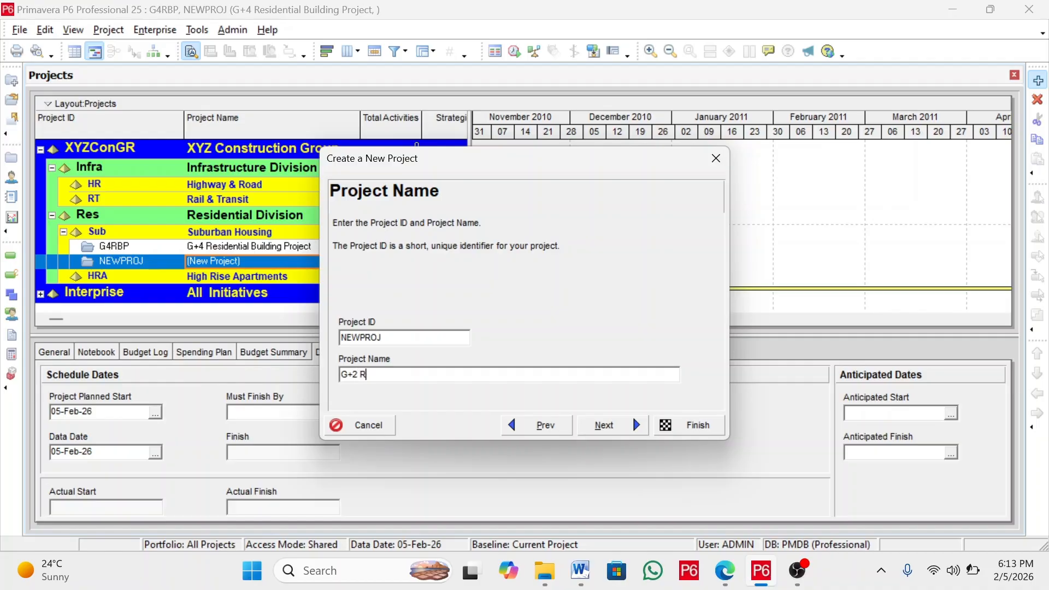
type("esidential Building Project")
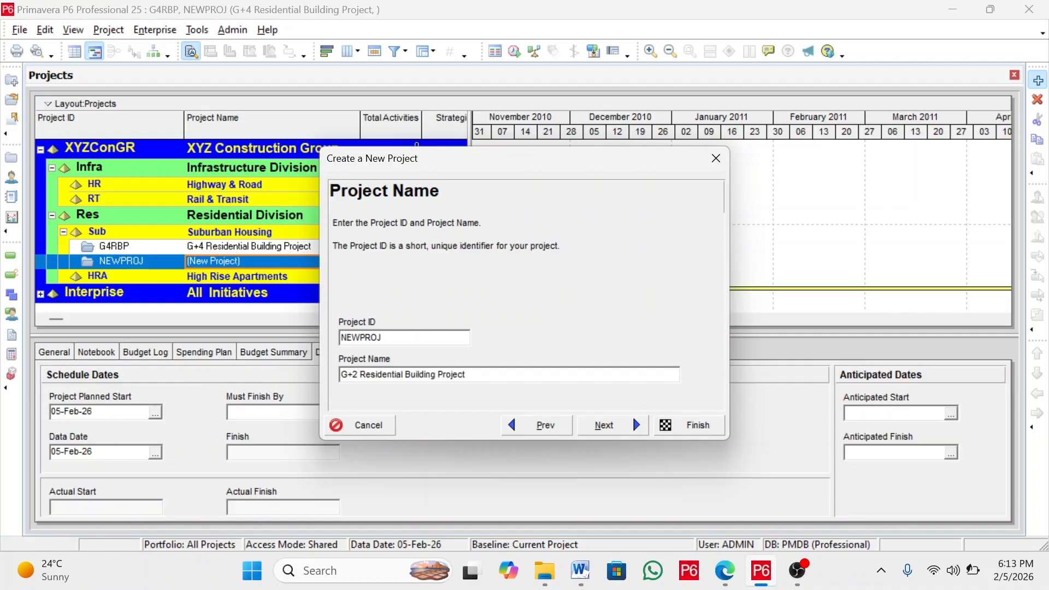
left_click(392, 336)
left_click_drag(392, 337, 339, 338)
type("G2RBP")
left_click(602, 424)
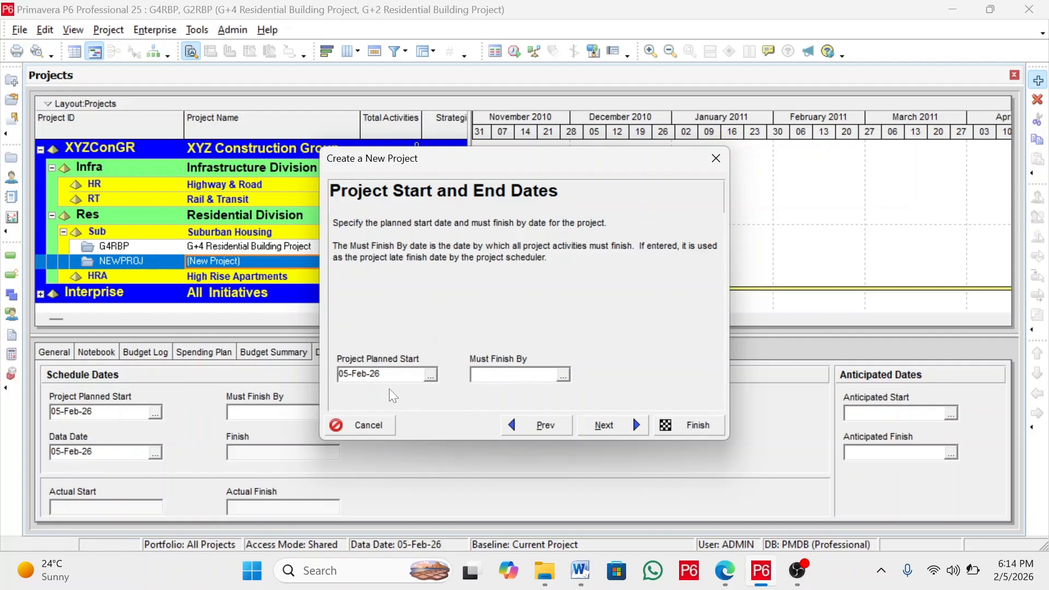
Set the G+2 project's planned start date to 02-Mar-26
left_click(430, 375)
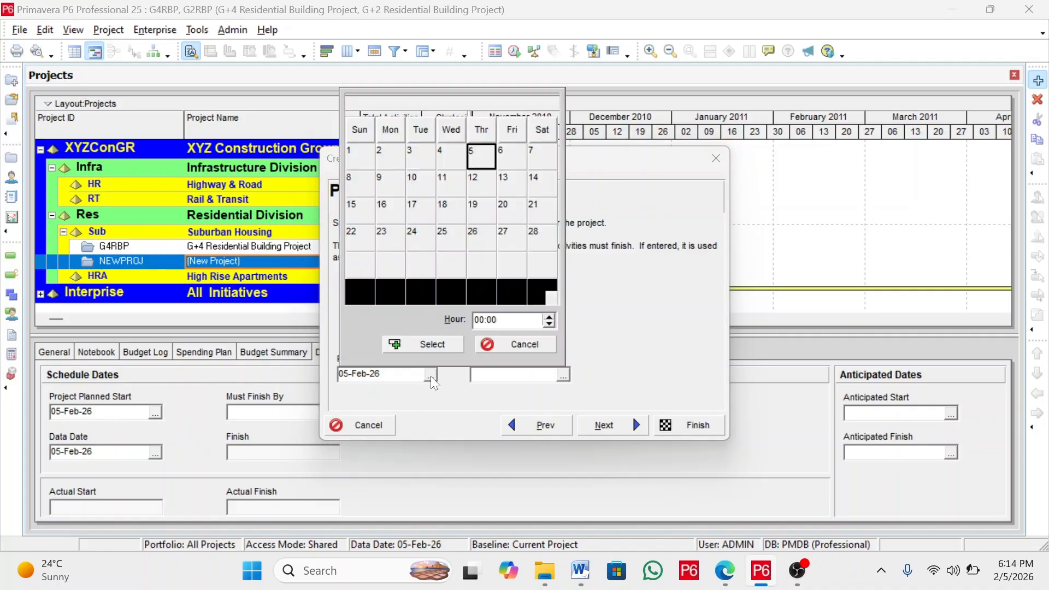
left_click(541, 104)
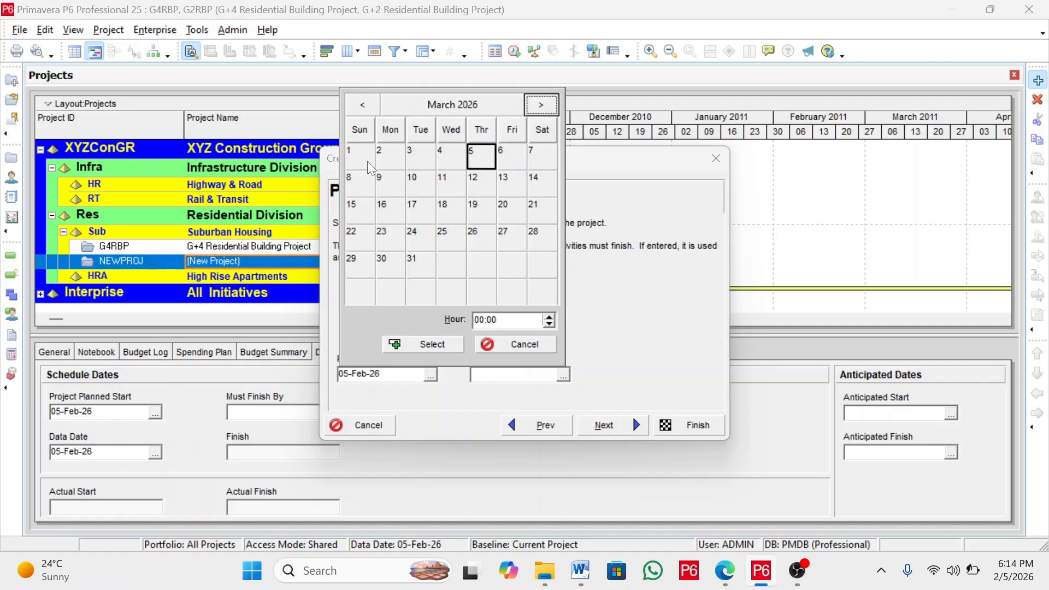
left_click(387, 157)
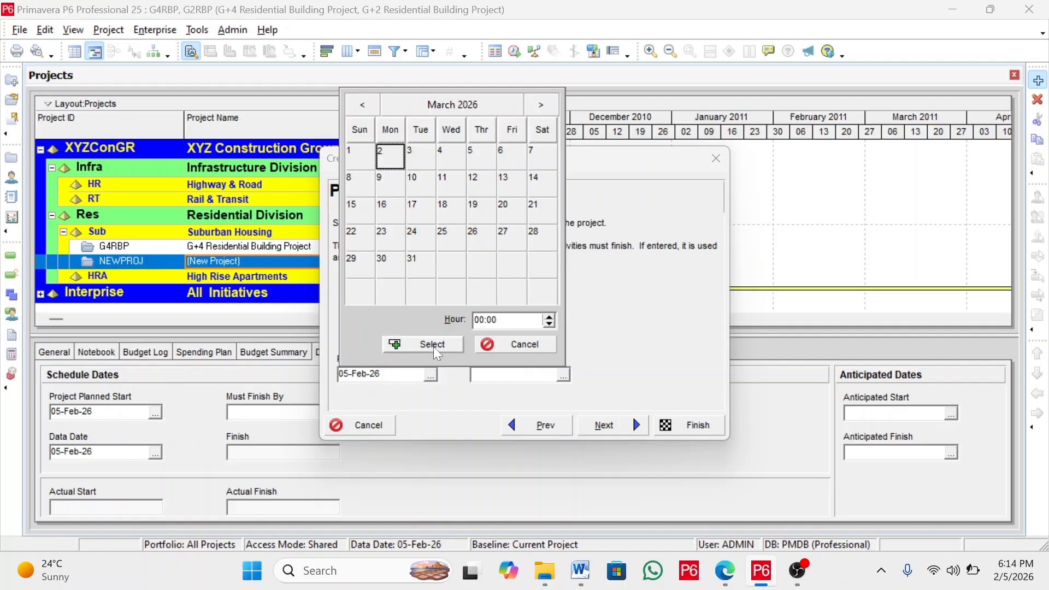
left_click(434, 344)
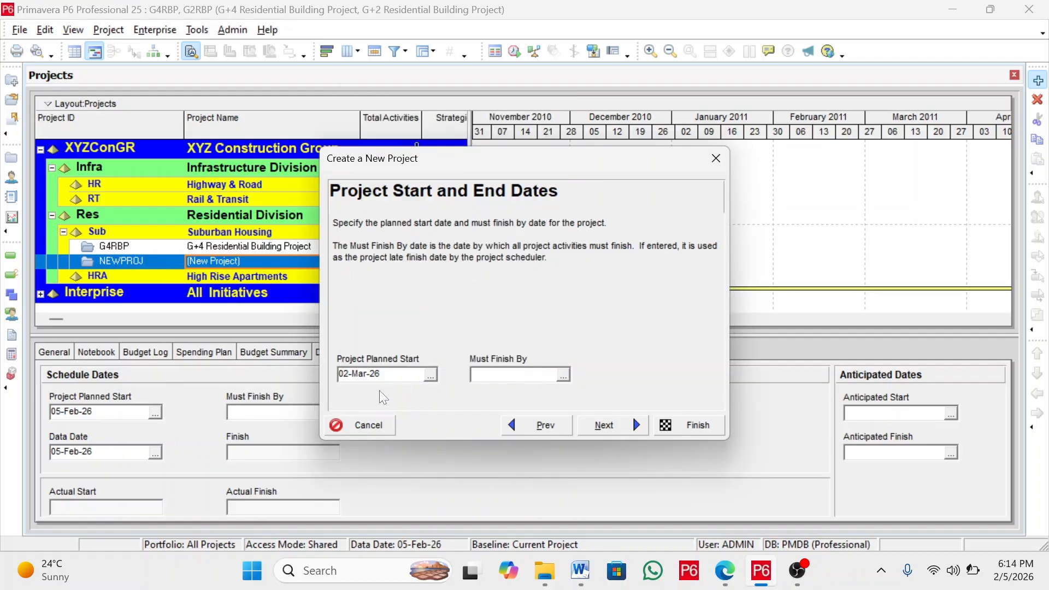
Set the G+2 project's Must Finish By date to 05-Jan-27 and accept the project dates
left_click(553, 376)
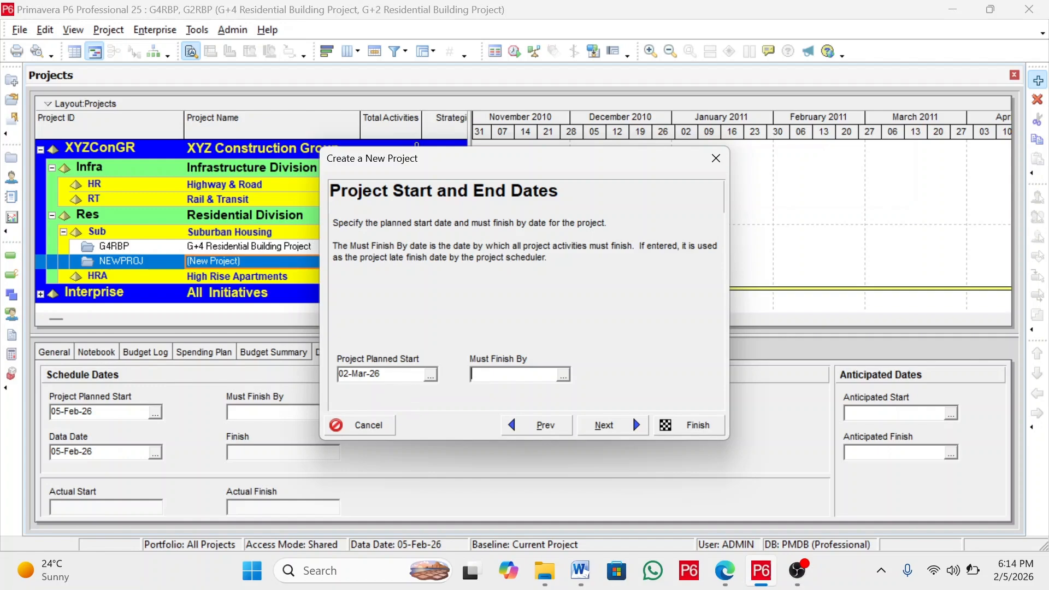
left_click(563, 376)
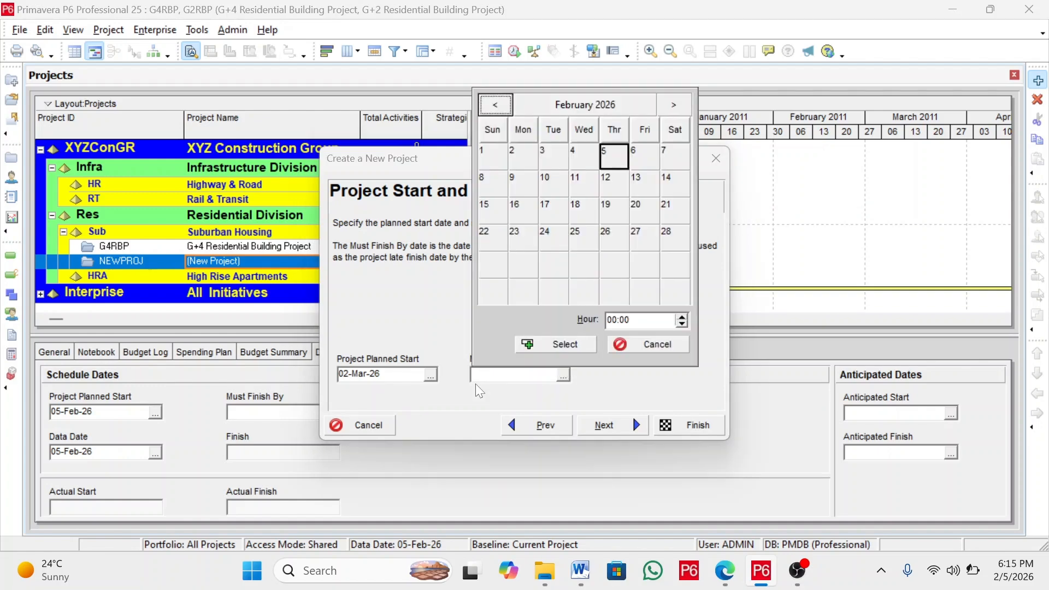
left_click(582, 109)
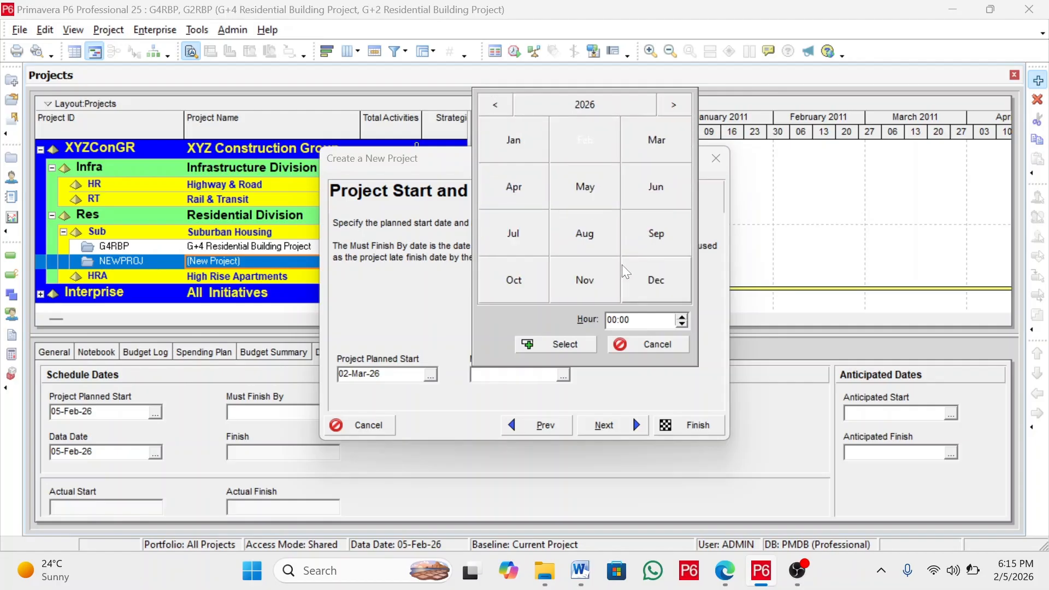
left_click(668, 106)
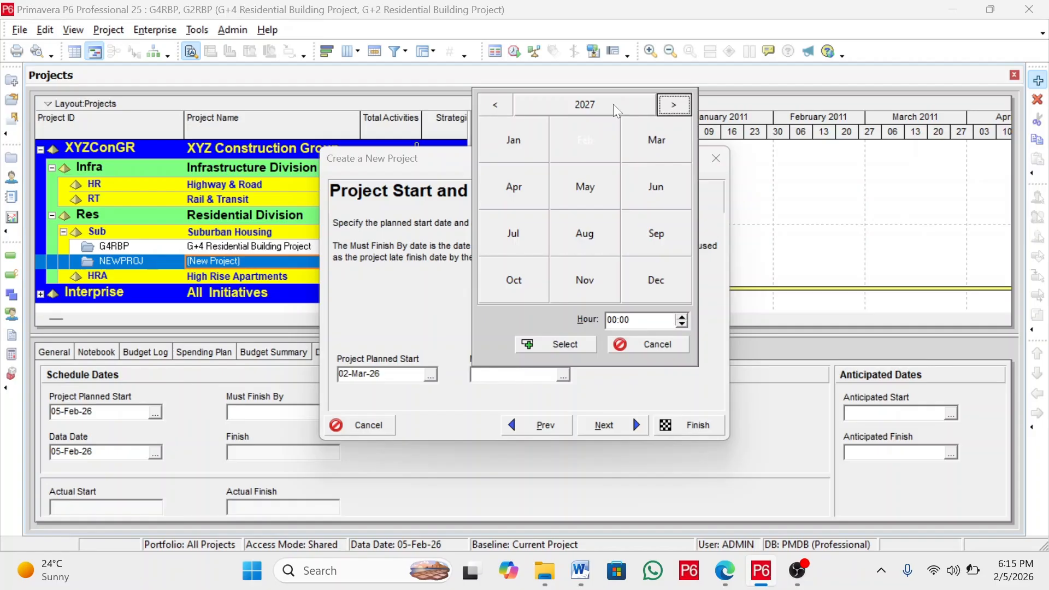
left_click(512, 143)
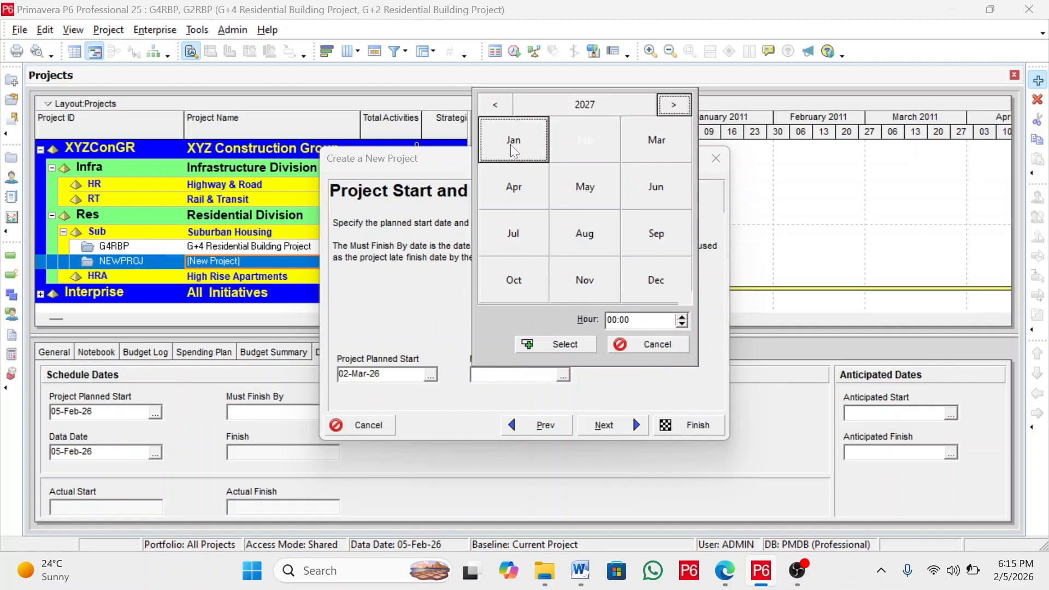
left_click(565, 344)
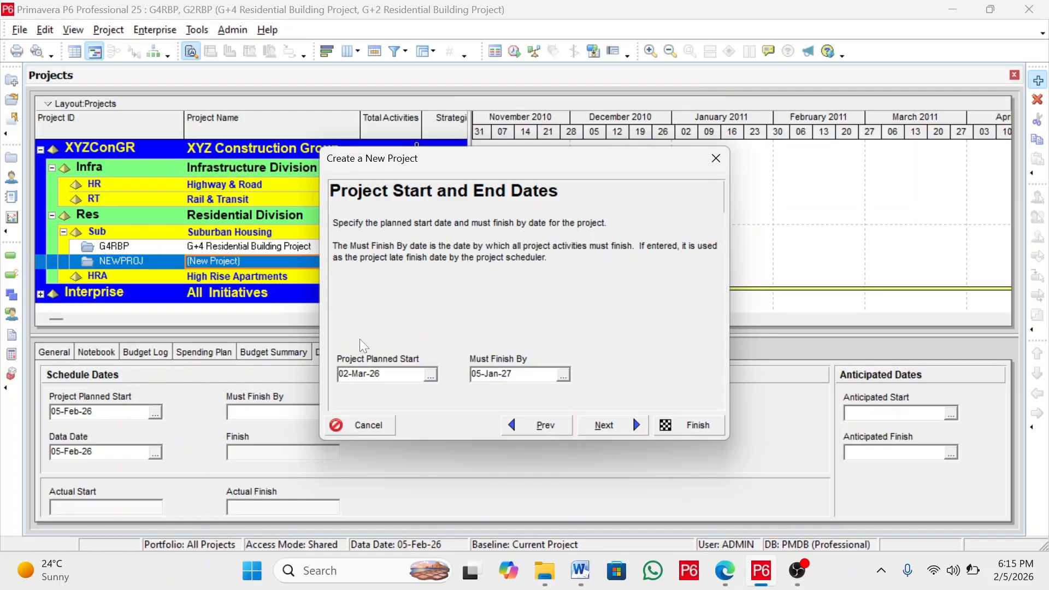
left_click(606, 428)
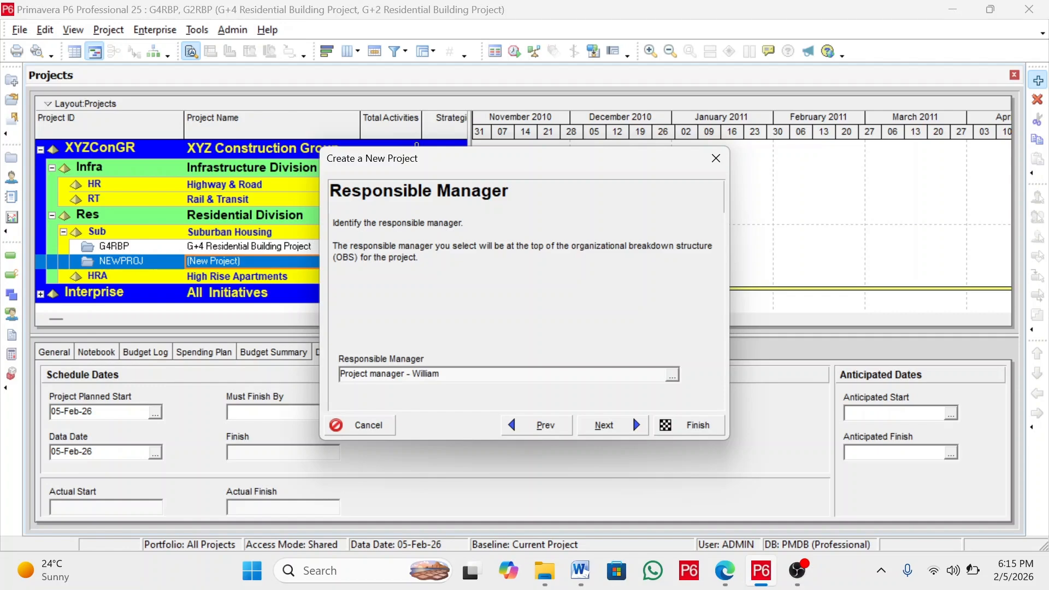
Assign the first project manager under the second program manager in the OBS as the G+2 project's responsible manager
left_click(672, 375)
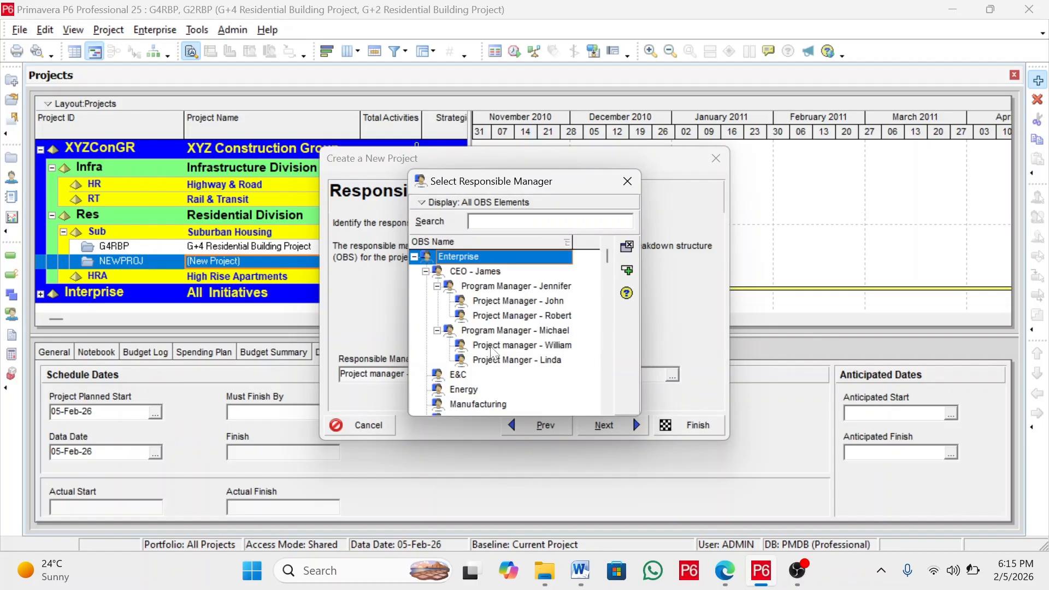
left_click(553, 349)
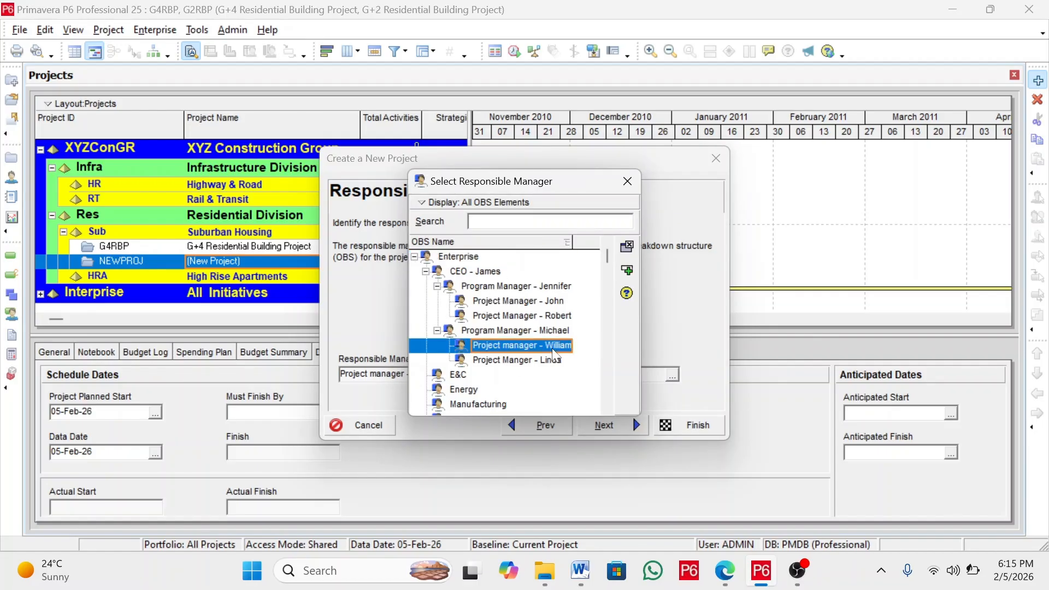
left_click(627, 271)
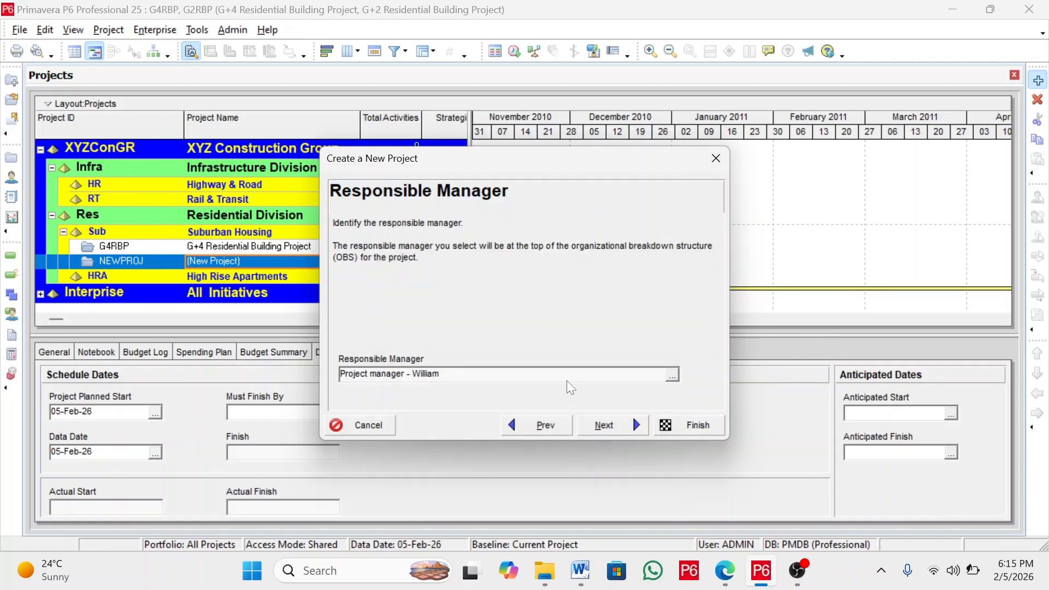
left_click(604, 425)
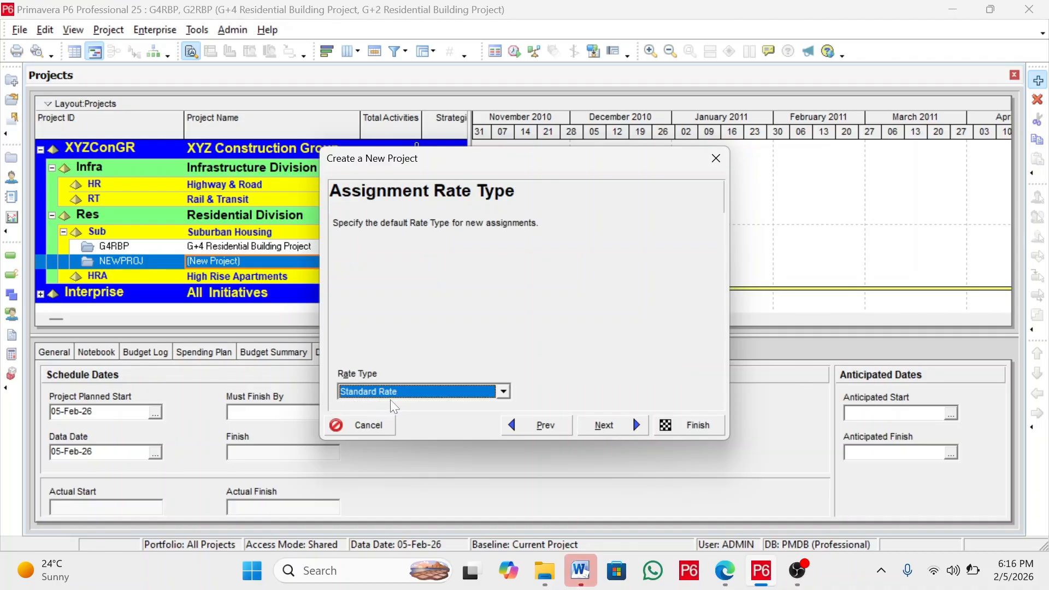
Finish creating the G+2 project with Standard Rate as its rate type and check the dates of both Suburban Housing projects
left_click(627, 432)
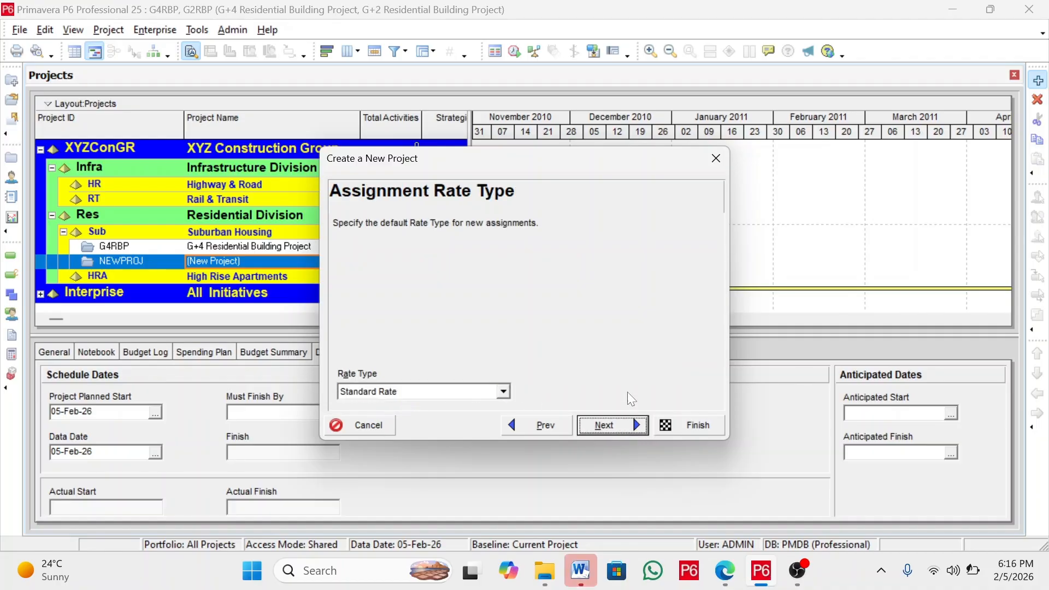
left_click(691, 429)
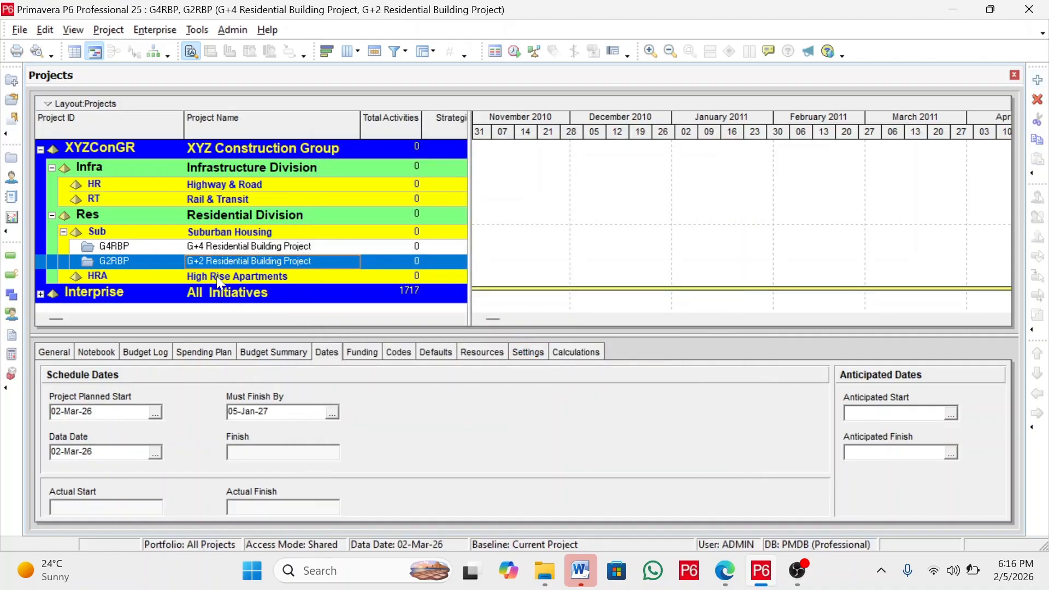
left_click(235, 250)
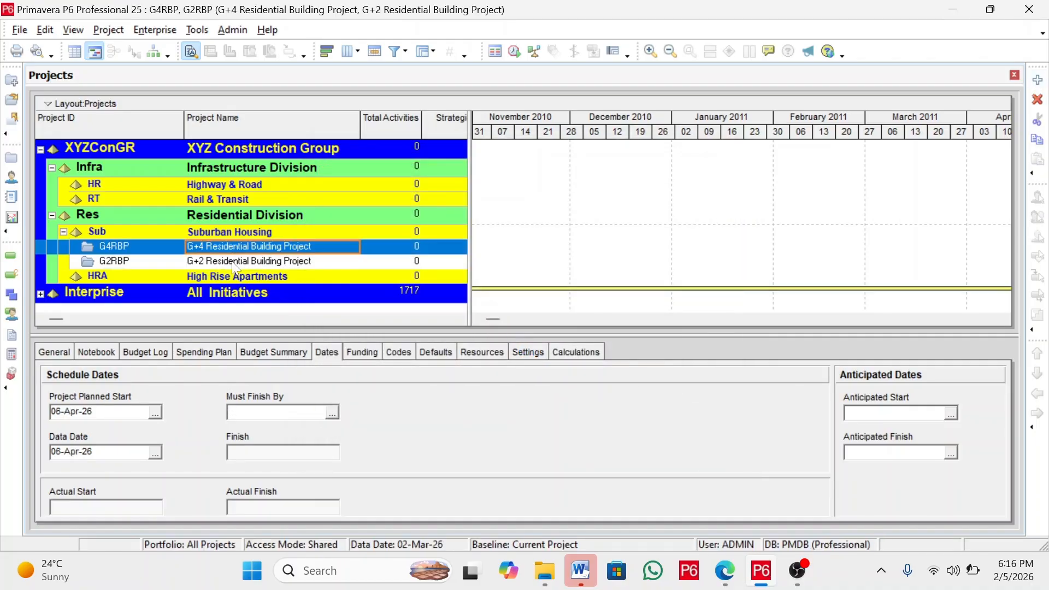
left_click(235, 264)
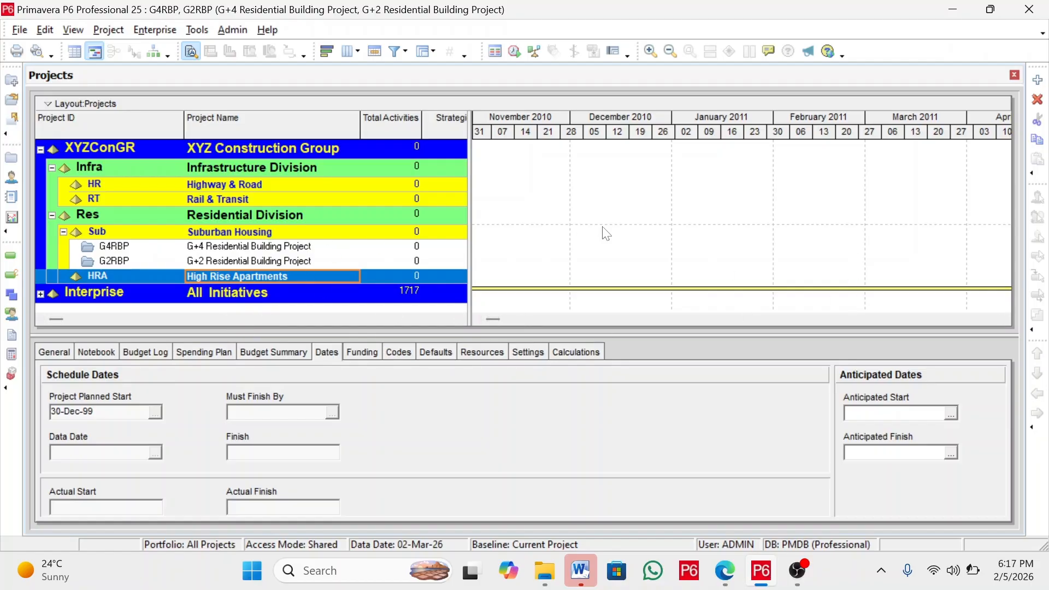
Add a project under the High Rise Apartments EPS node, named "KF Apartment Building Project" with project ID KABP
left_click(1037, 81)
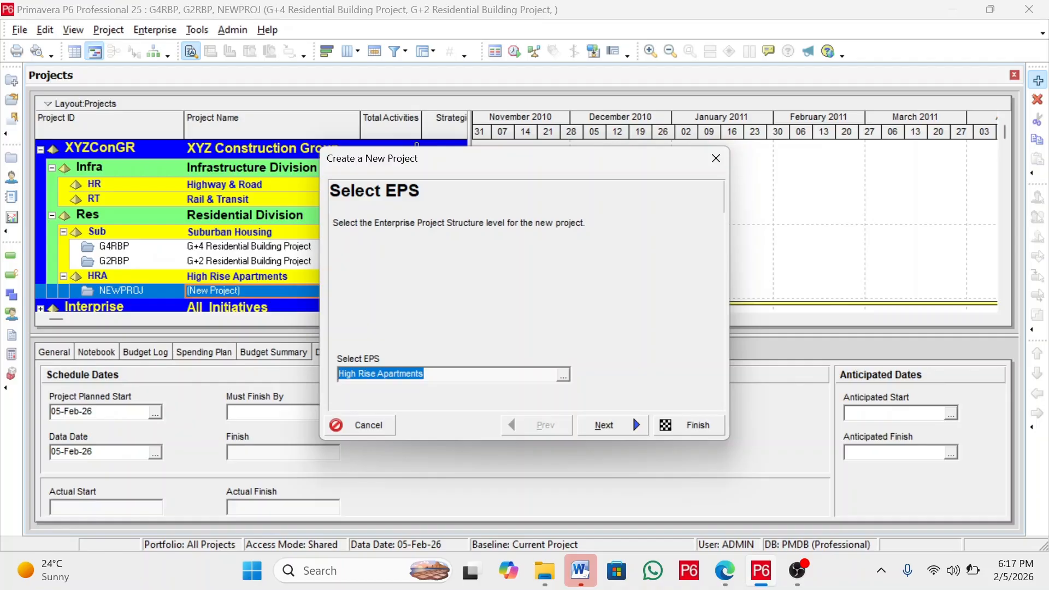
left_click(605, 425)
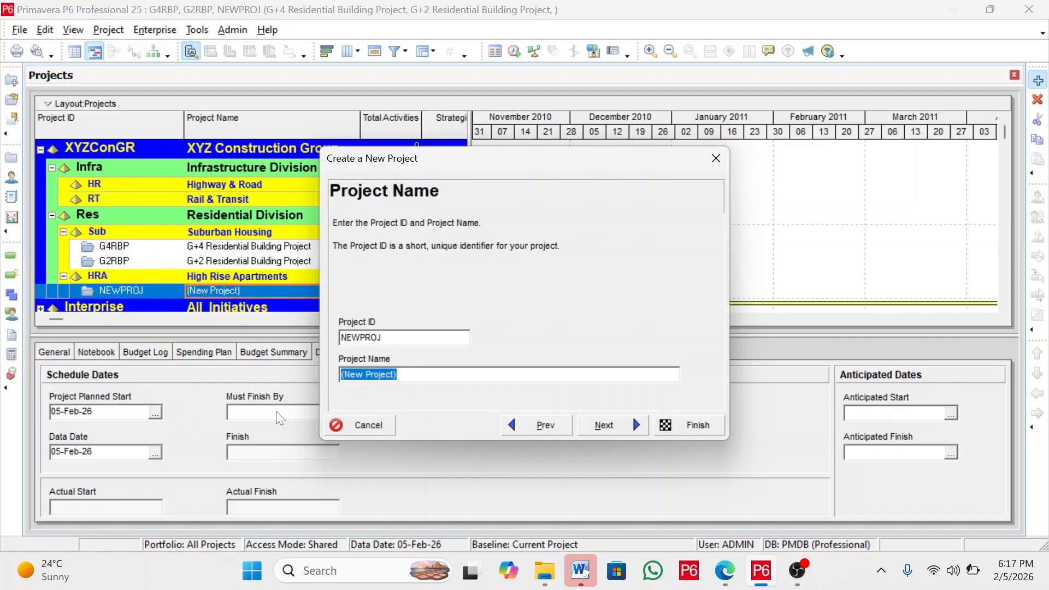
type("KF Apart")
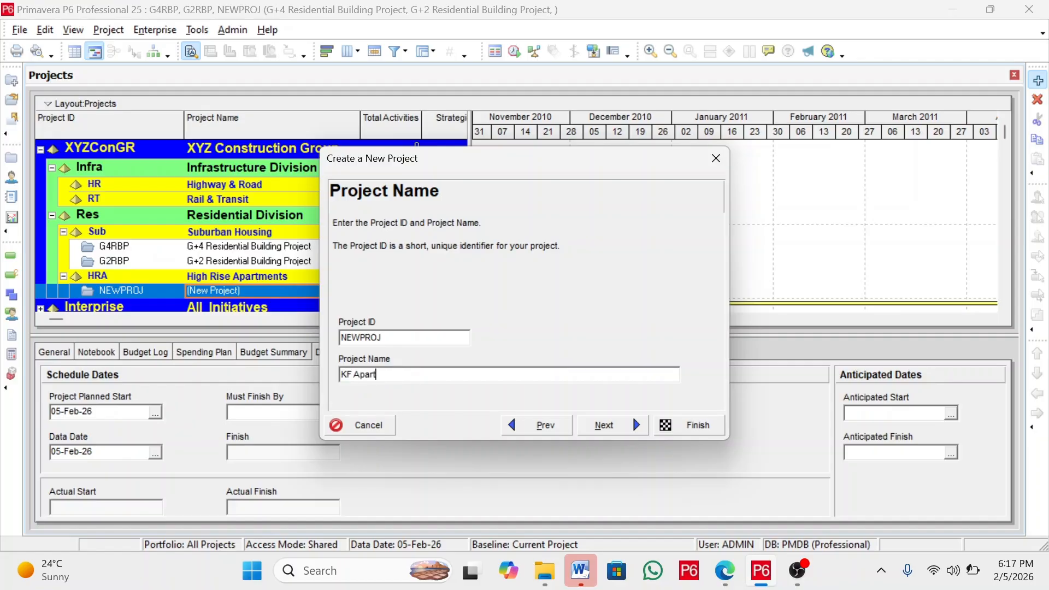
type("ment Building Project")
left_click_drag(383, 337, 319, 339)
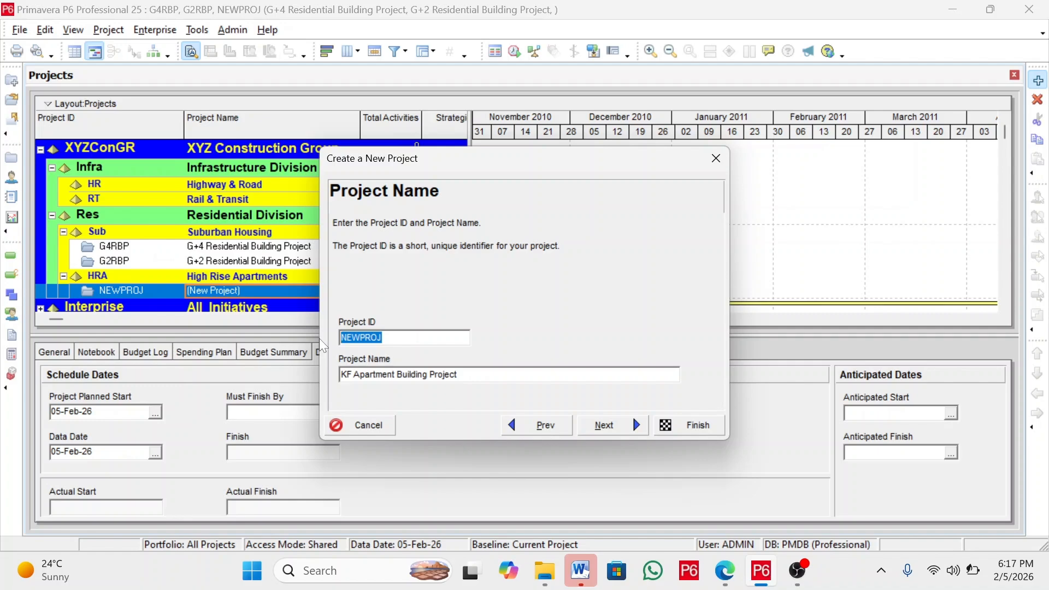
type("KABP")
left_click(616, 427)
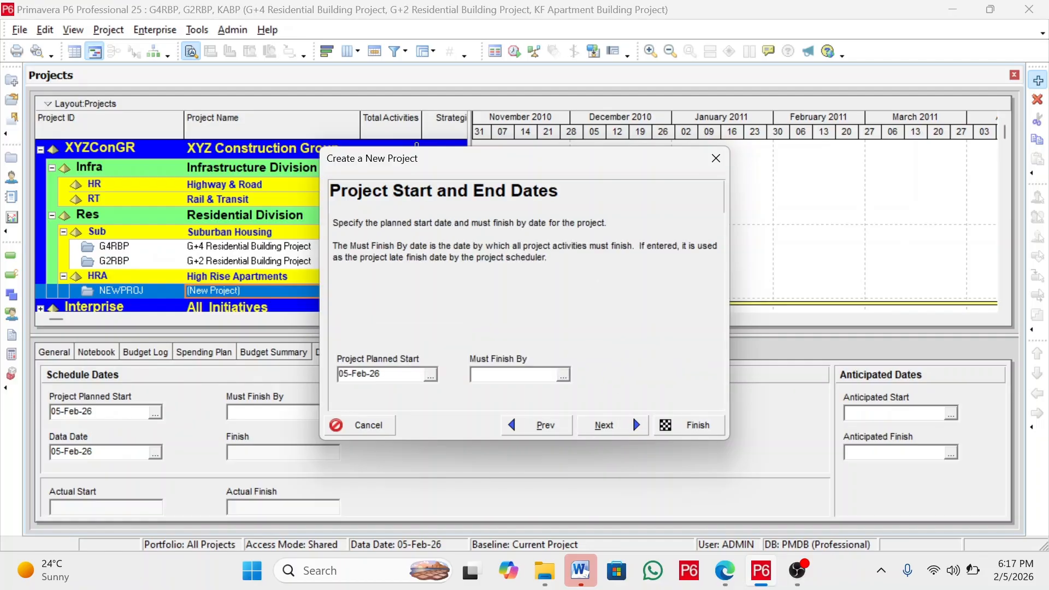
Set the KF Apartment project's planned start date to 06-Apr-26, leaving its Must Finish By date blank
left_click(430, 374)
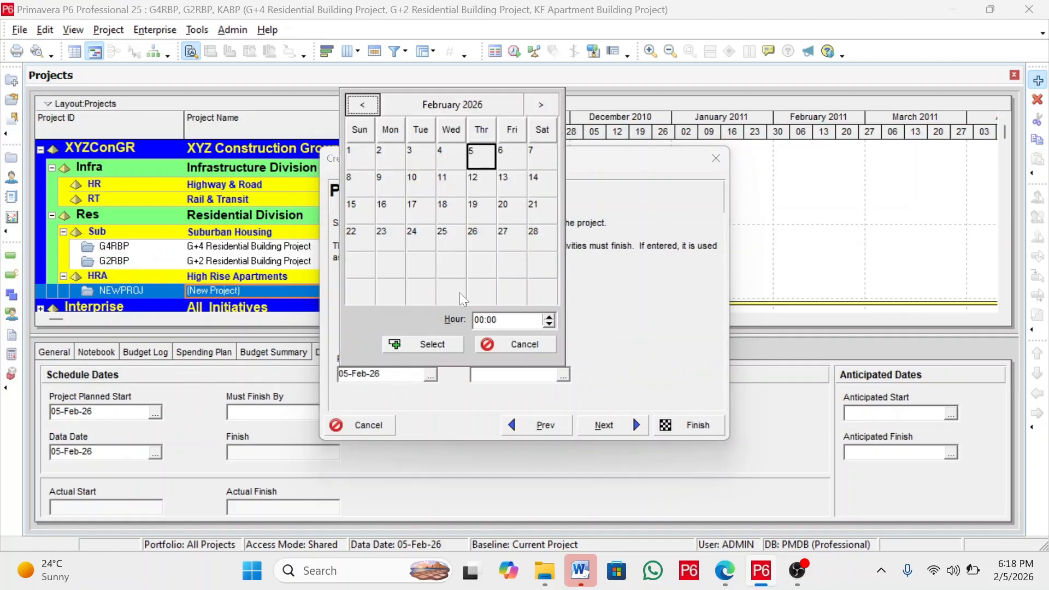
left_click(541, 105)
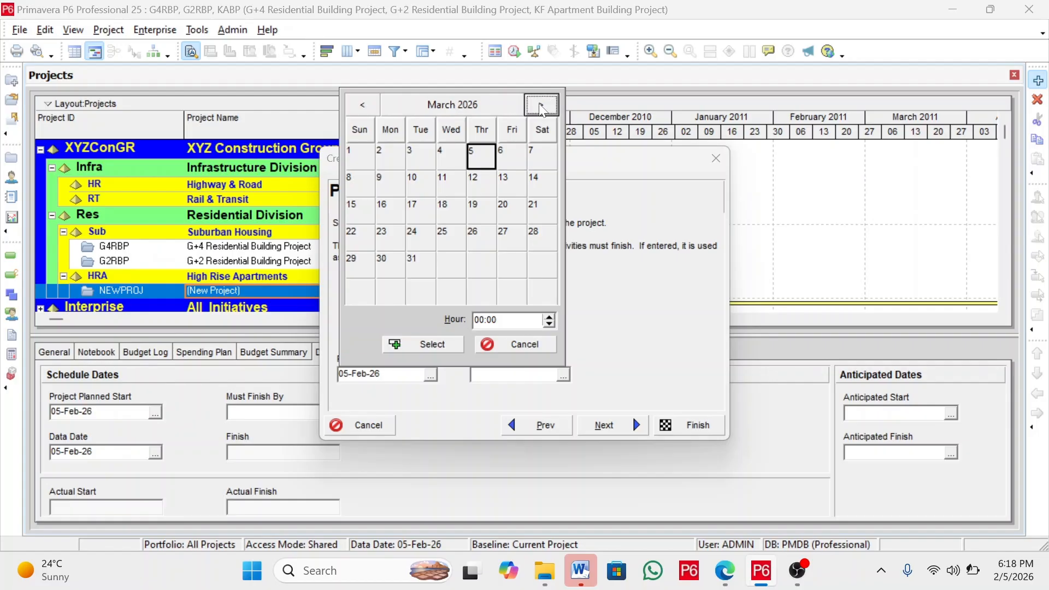
left_click(541, 104)
left_click(385, 185)
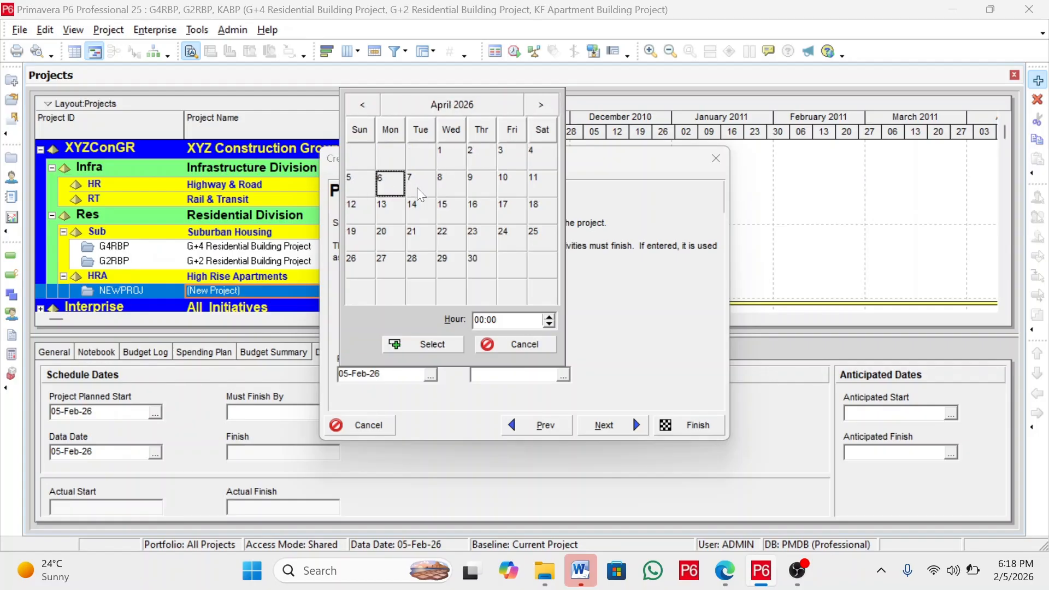
left_click(418, 343)
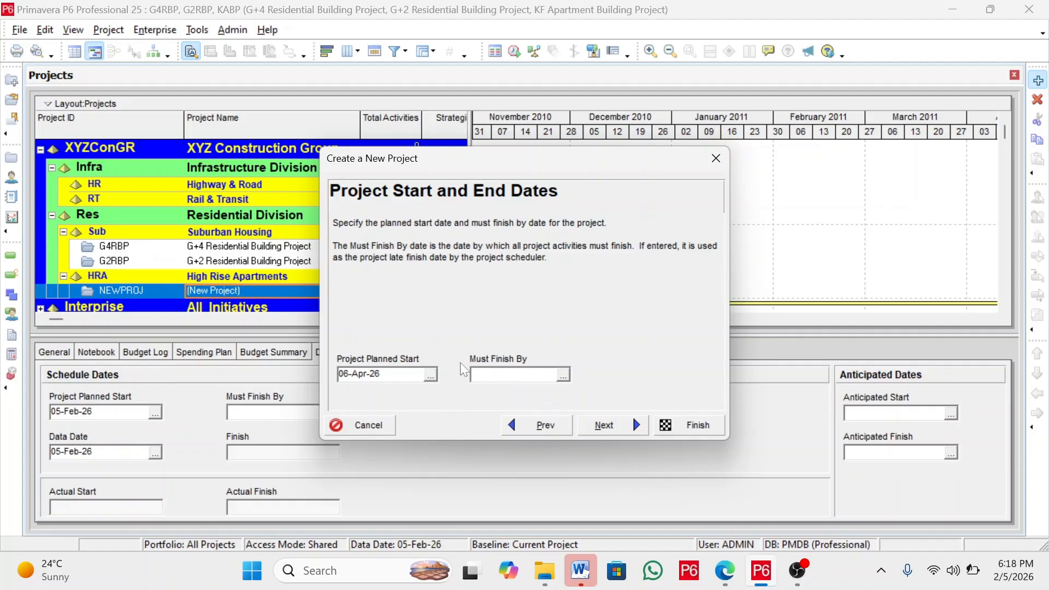
left_click(604, 425)
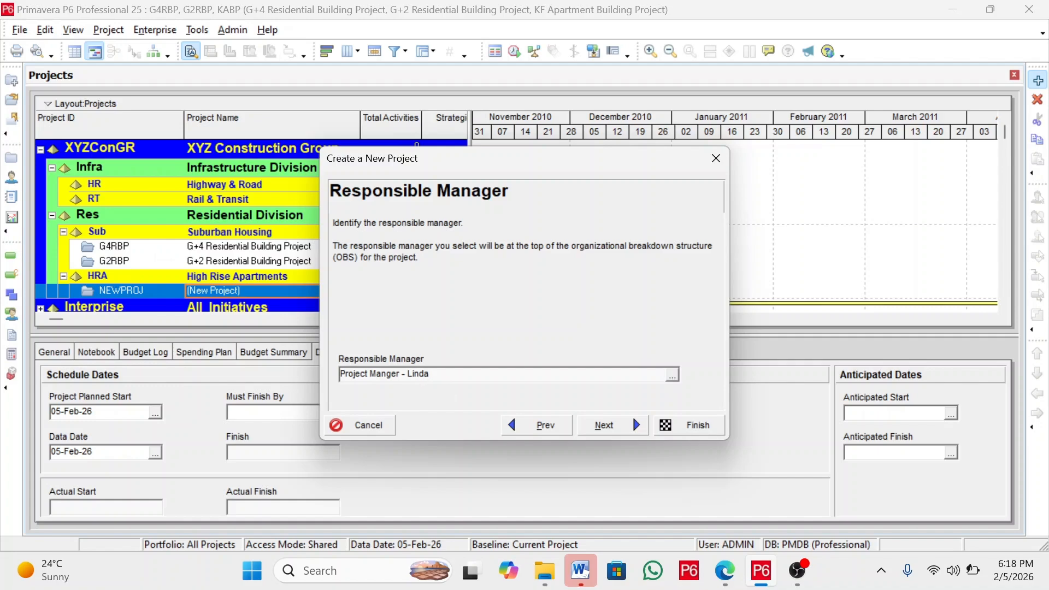
Assign the second project manager under the second program manager in the OBS as the KF Apartment project's responsible manager
left_click(672, 375)
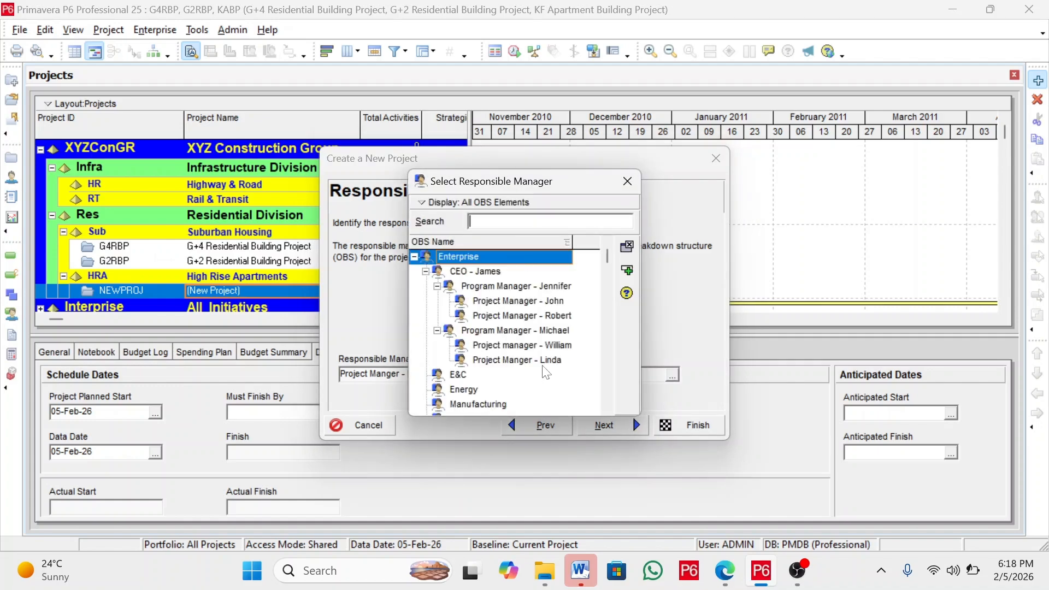
left_click(545, 363)
double_click(546, 364)
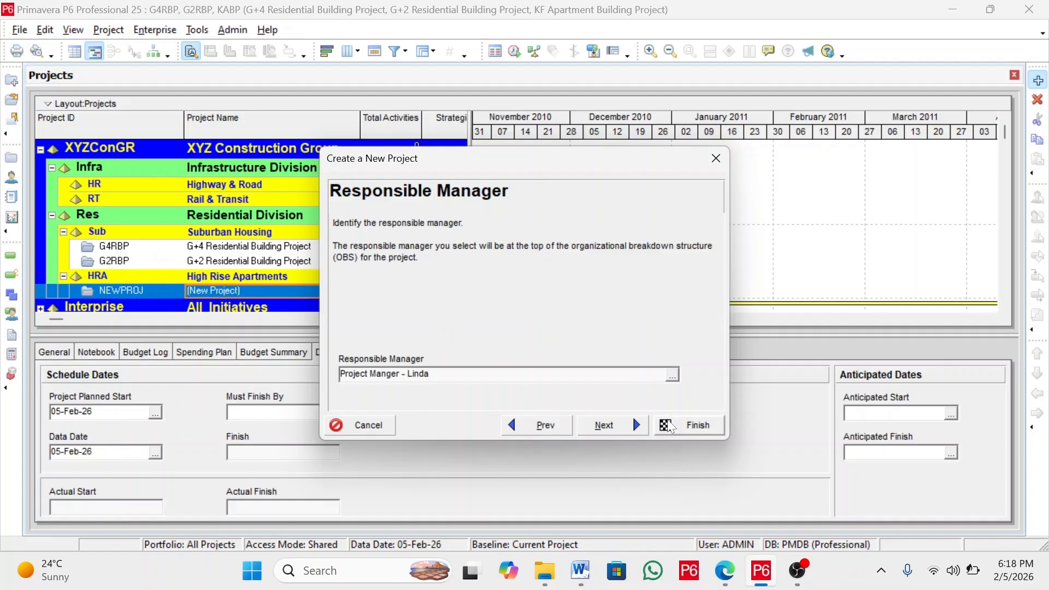
left_click(603, 425)
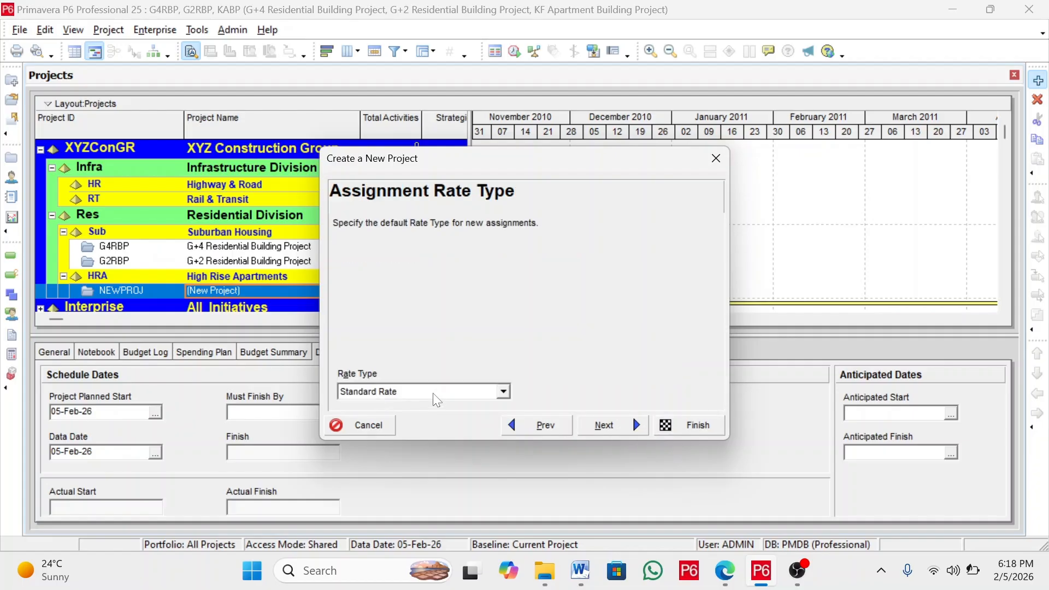
Choose Standard Rate as the KF Apartment project's default assignment rate type and complete its creation
left_click(503, 391)
left_click(421, 453)
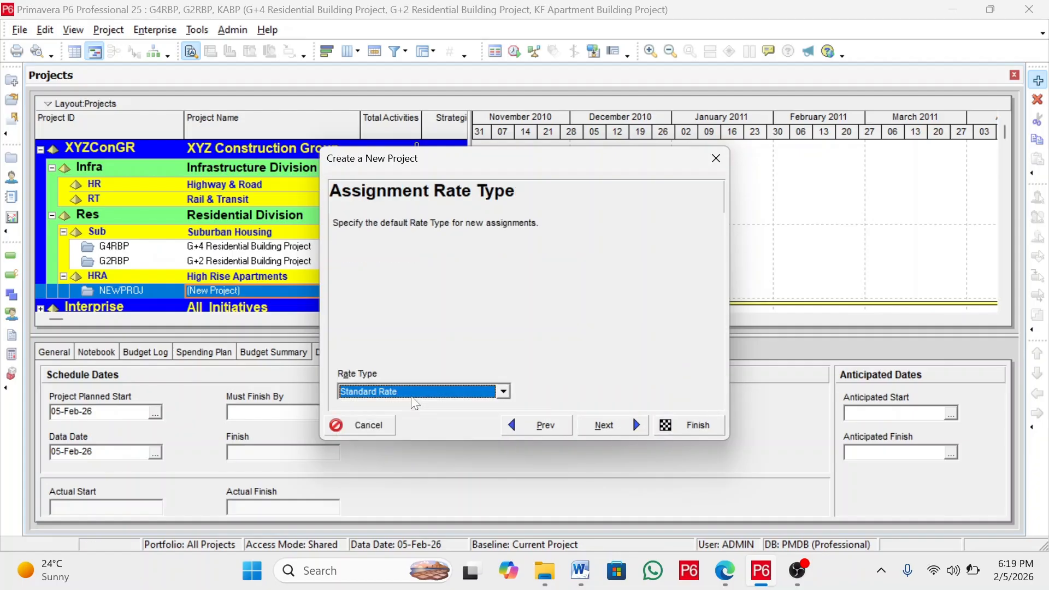
left_click(607, 425)
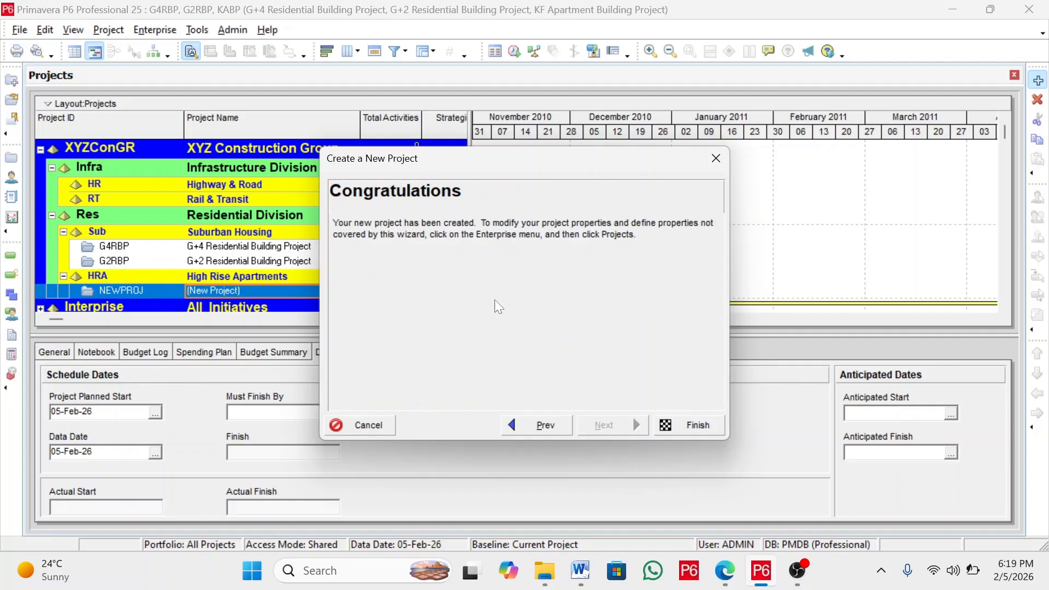
left_click(698, 425)
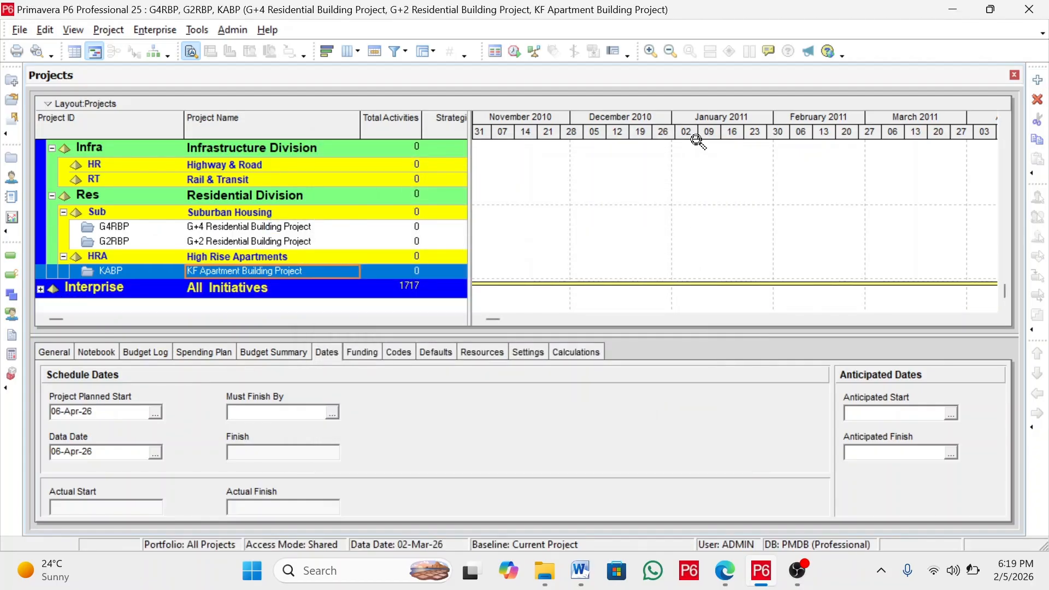
Start a new project and place it under the High Rise Apartments EPS node in the Residential Division
left_click(19, 30)
left_click(41, 48)
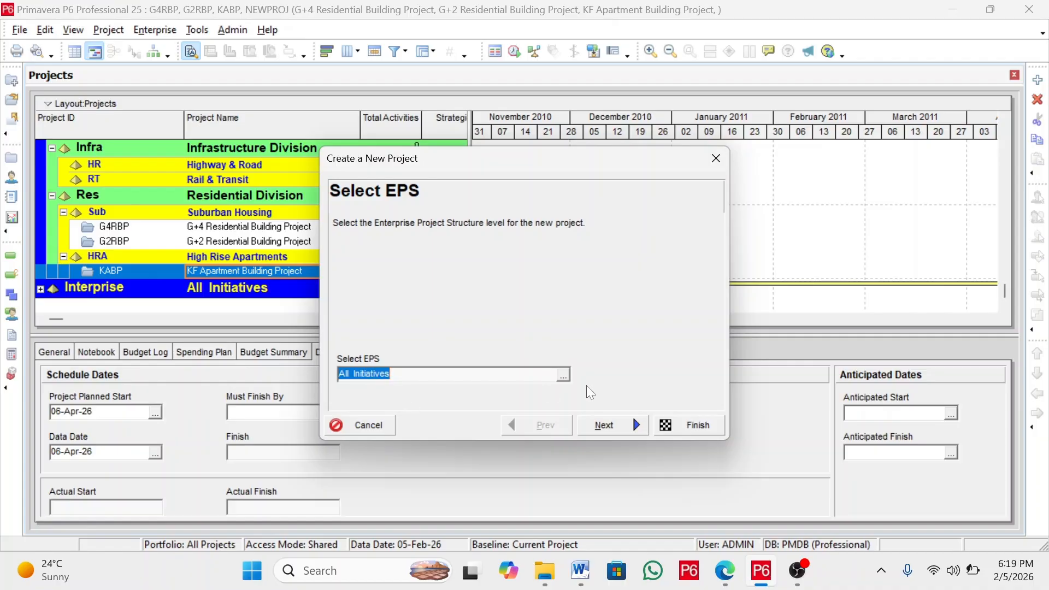
left_click(563, 376)
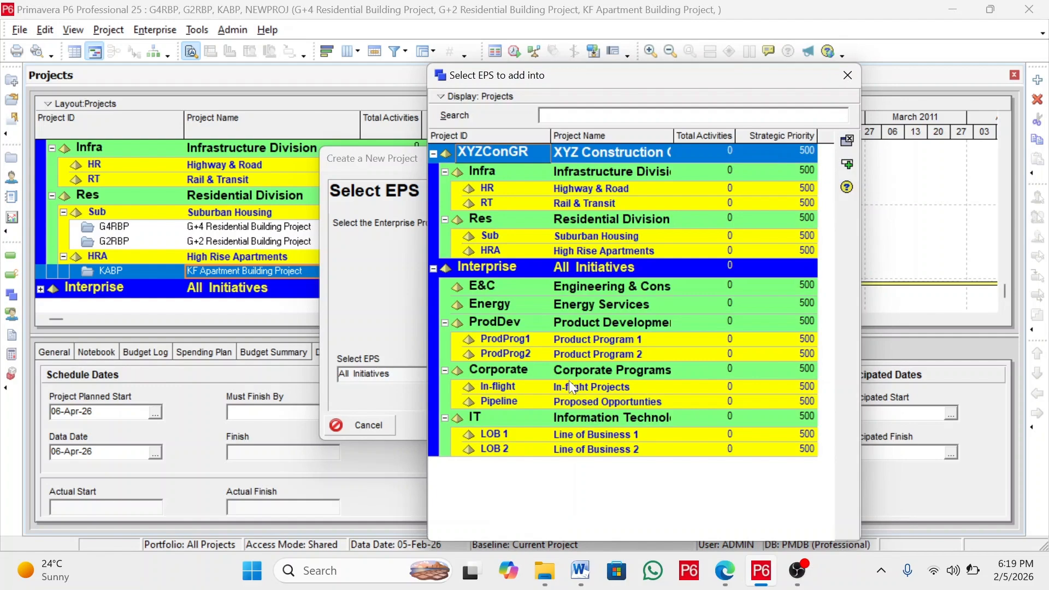
left_click(599, 253)
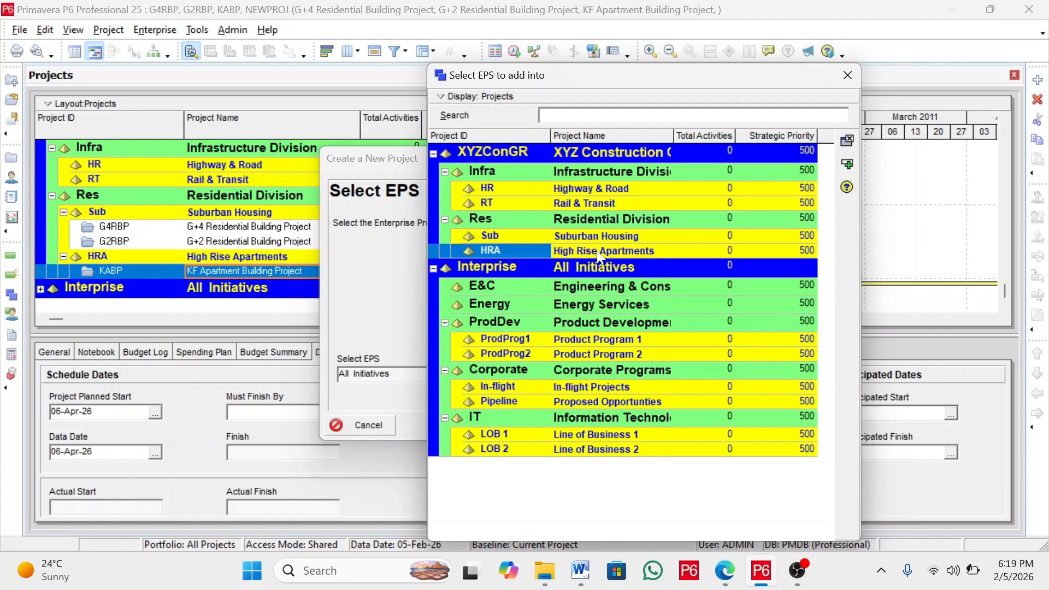
left_click(848, 164)
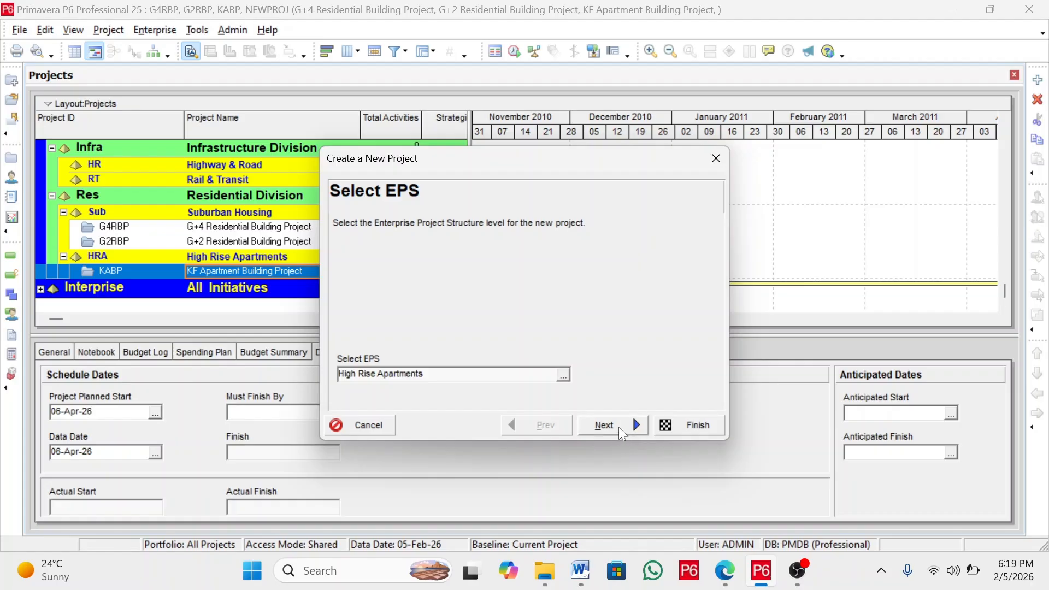
left_click(620, 428)
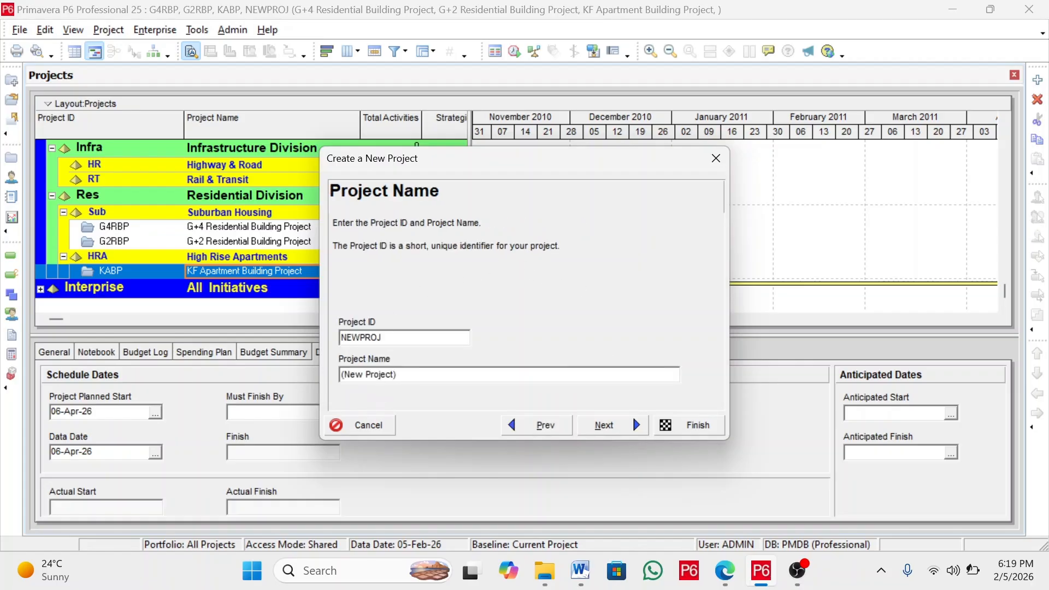
Name the new project "DY Apartment Building Project" and set its project ID to DABP
key("Tab")
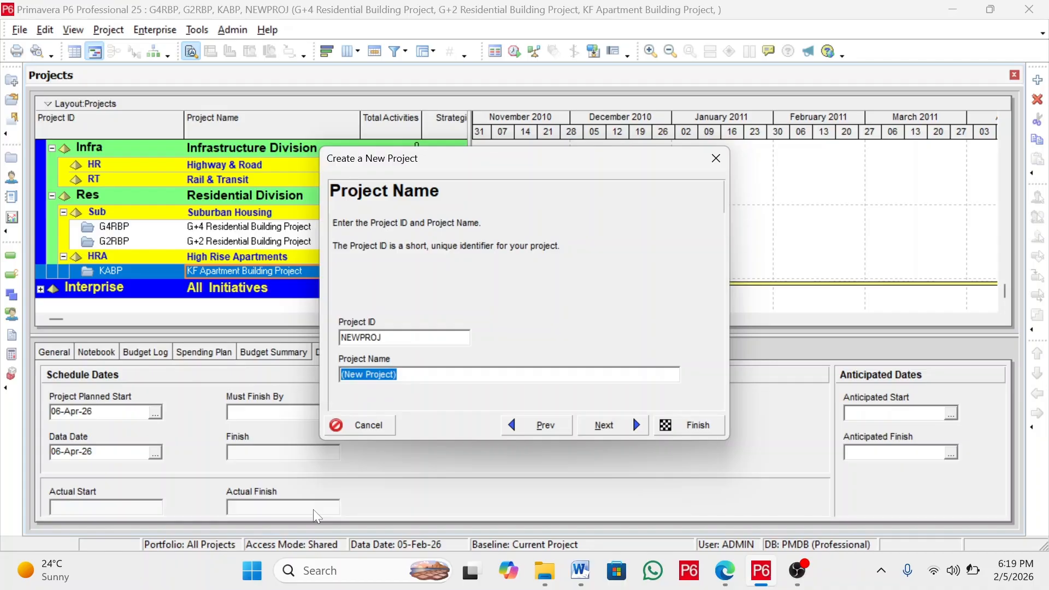
type("DY Apar")
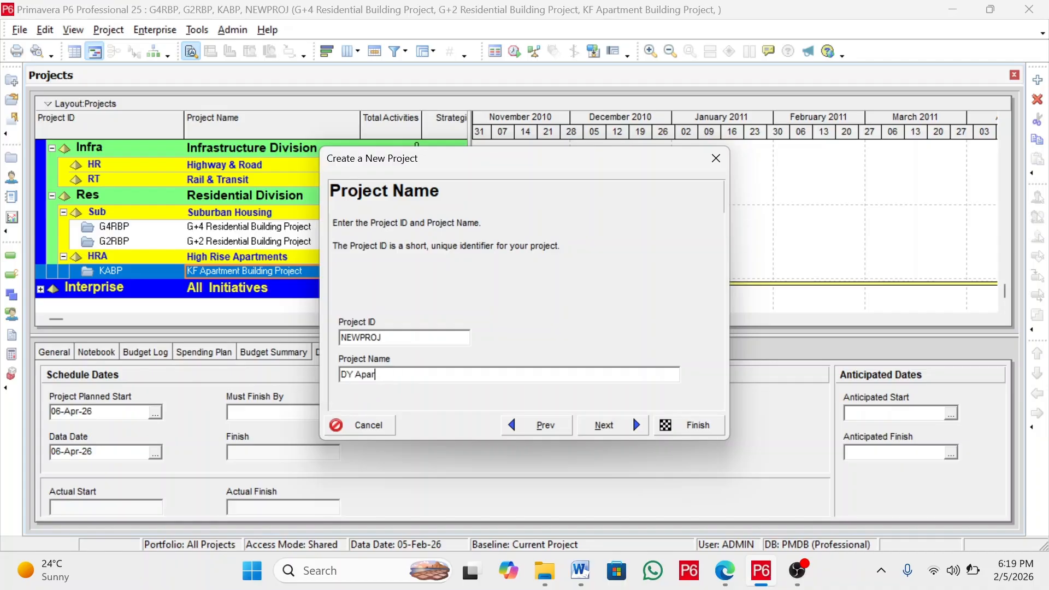
type("tment Building Project")
key("shift+Tab")
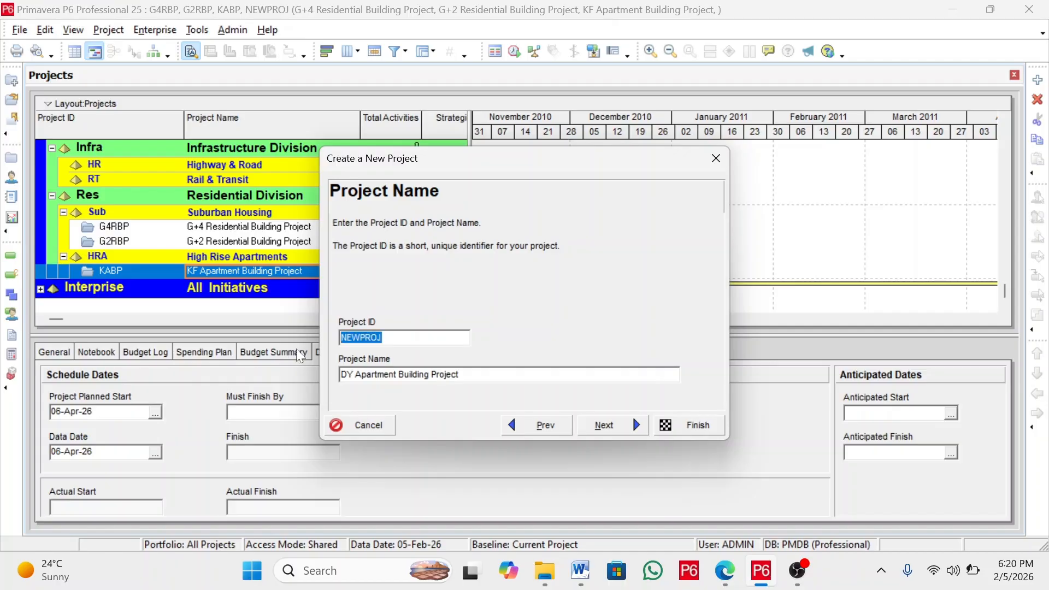
type("DABP")
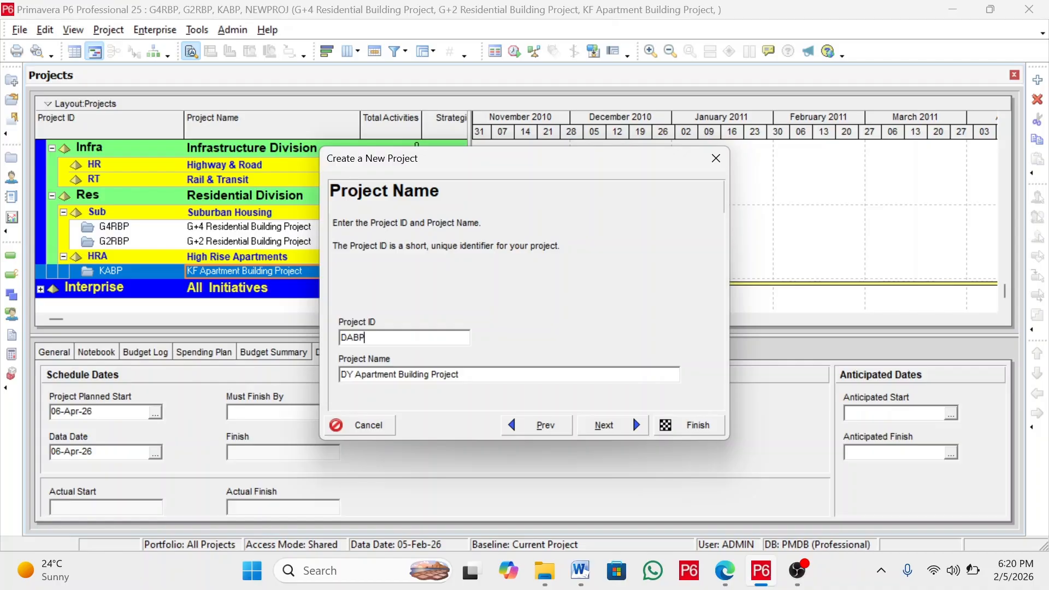
left_click(604, 426)
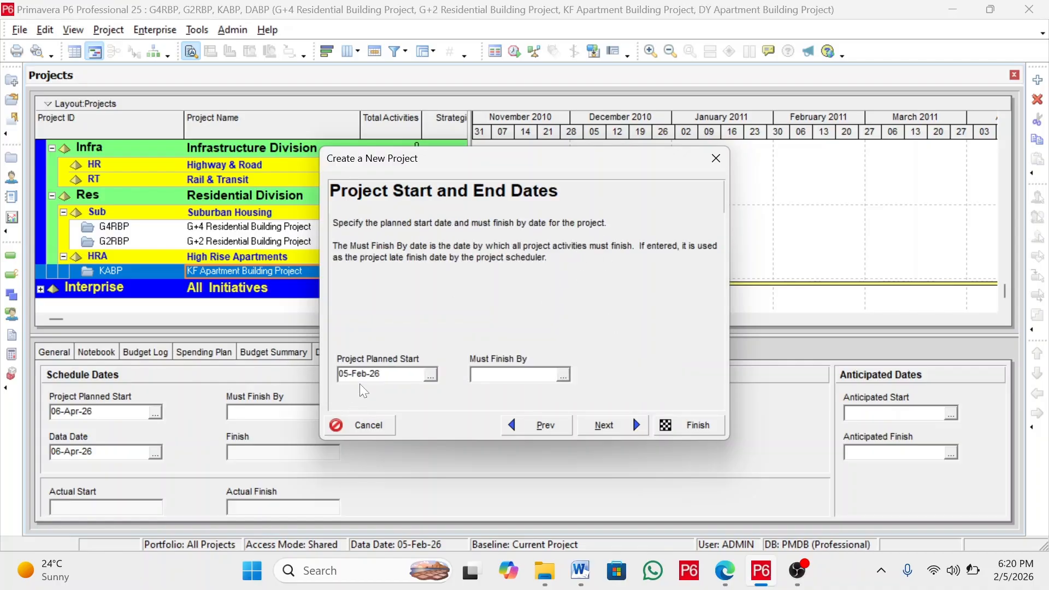
Set the DY Apartment project's planned start date to 09-Mar-26, leaving its Must Finish By date blank
left_click(431, 375)
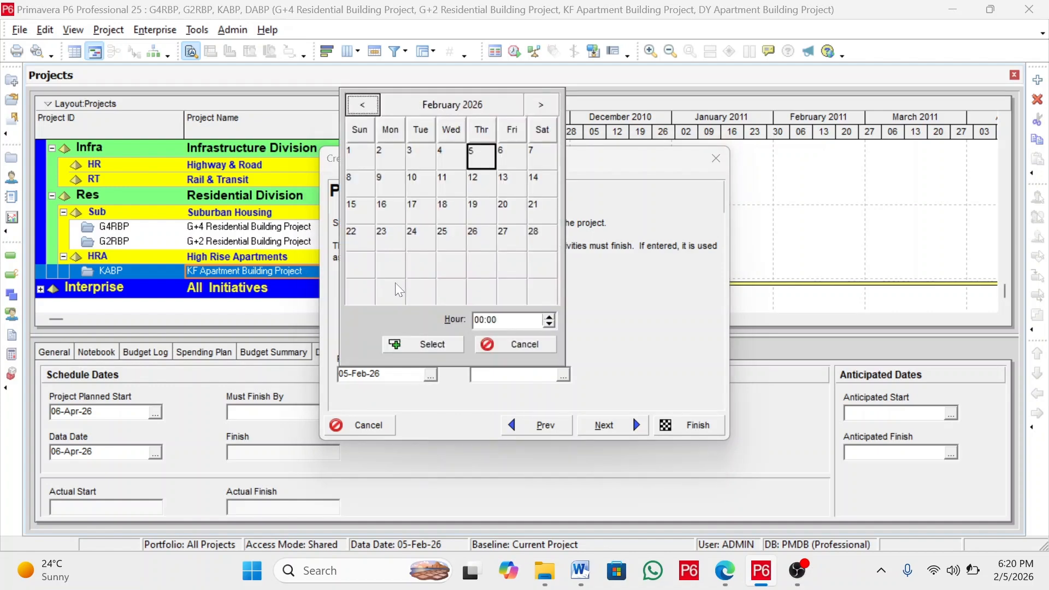
left_click(541, 104)
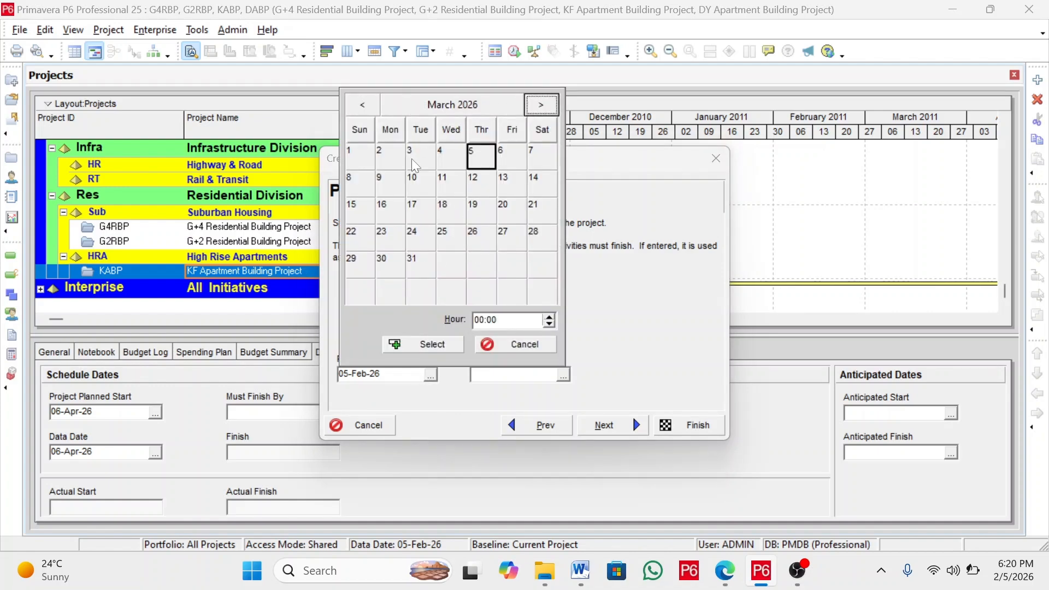
left_click(387, 189)
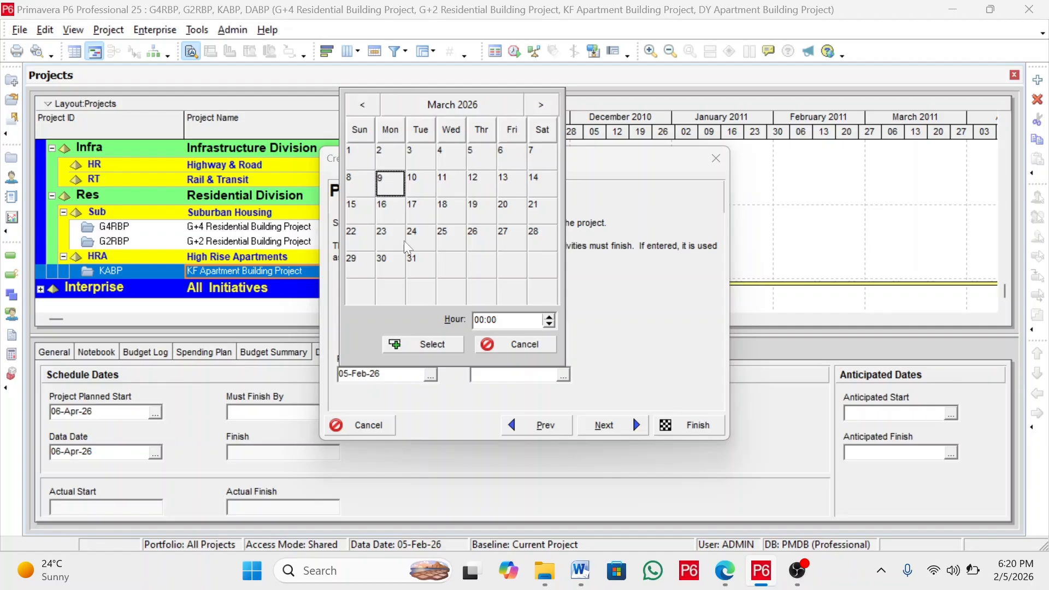
left_click(426, 344)
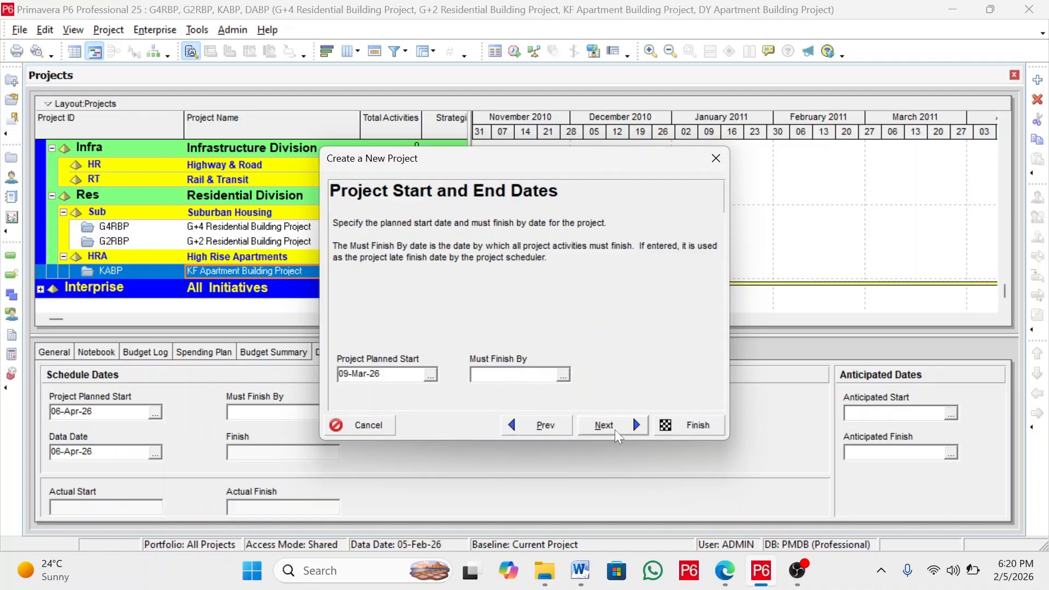
left_click(615, 426)
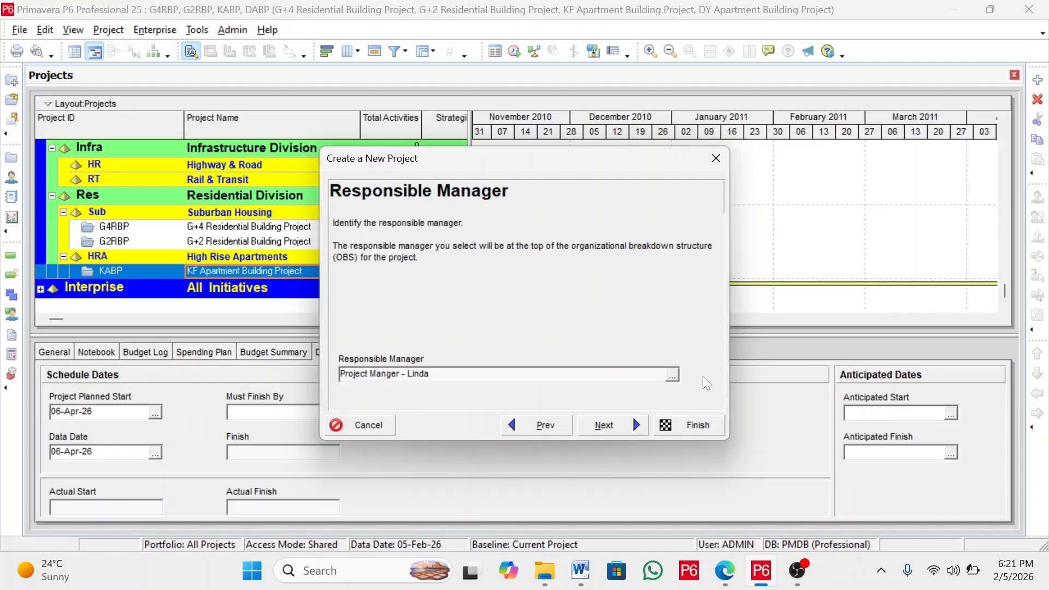
Confirm the preselected project manager as the DY Apartment project's responsible manager and complete its creation with Standard Rate as the rate type
left_click(672, 376)
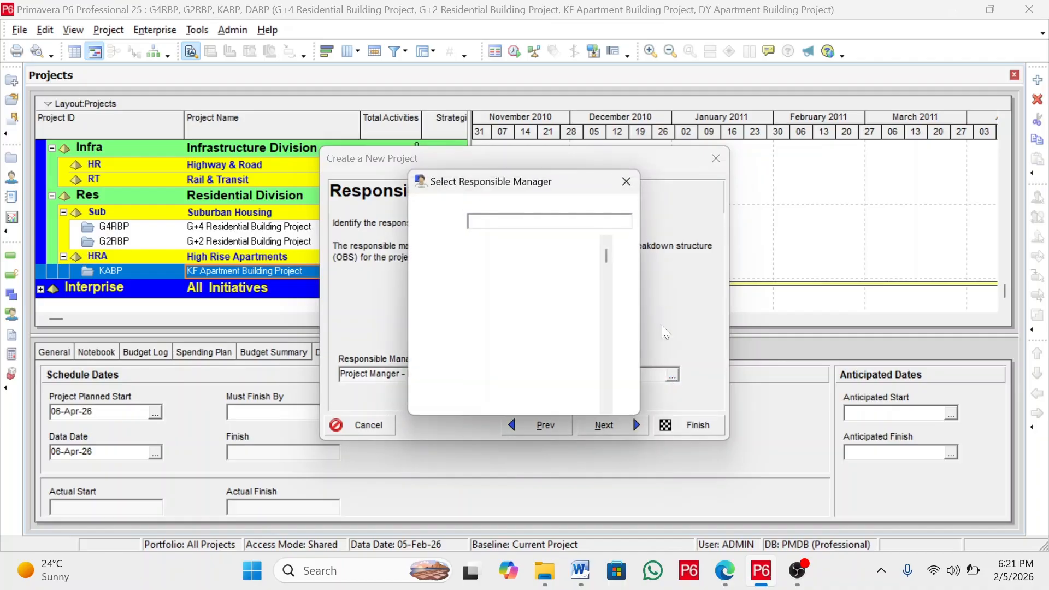
left_click(541, 361)
double_click(541, 362)
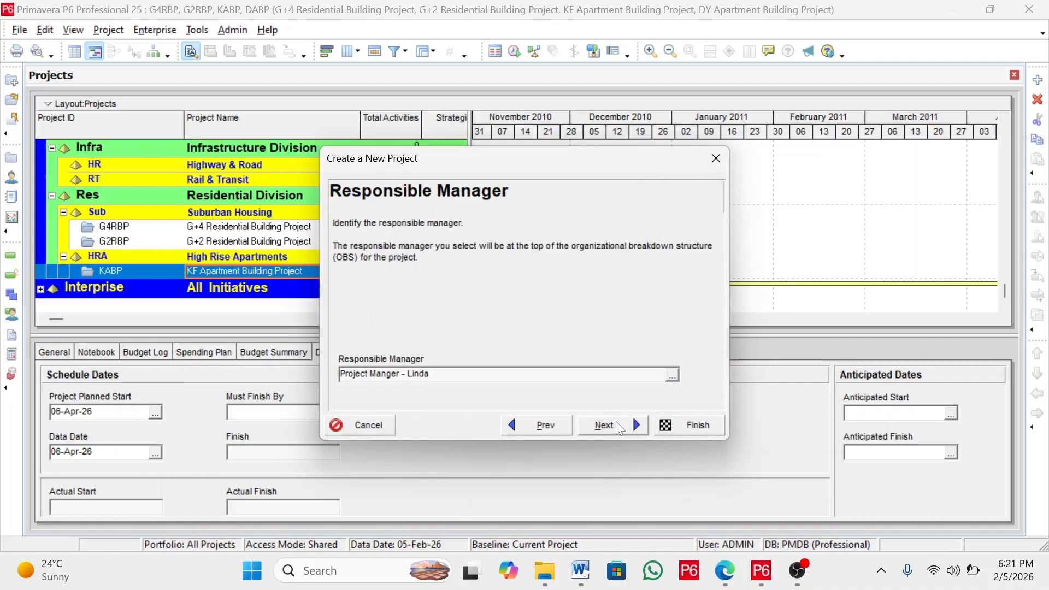
left_click(618, 425)
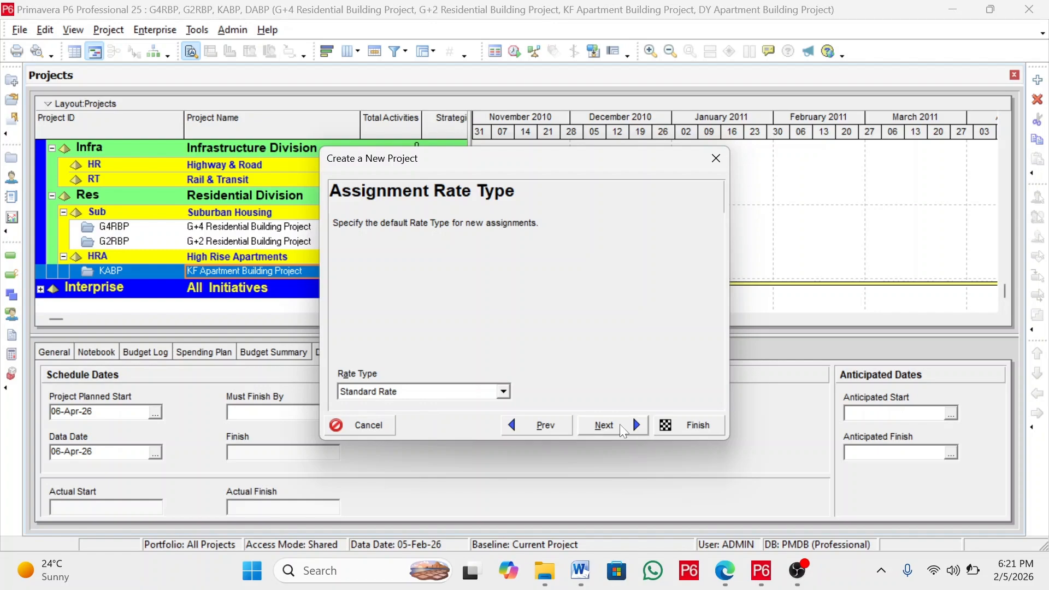
left_click(610, 431)
left_click(687, 426)
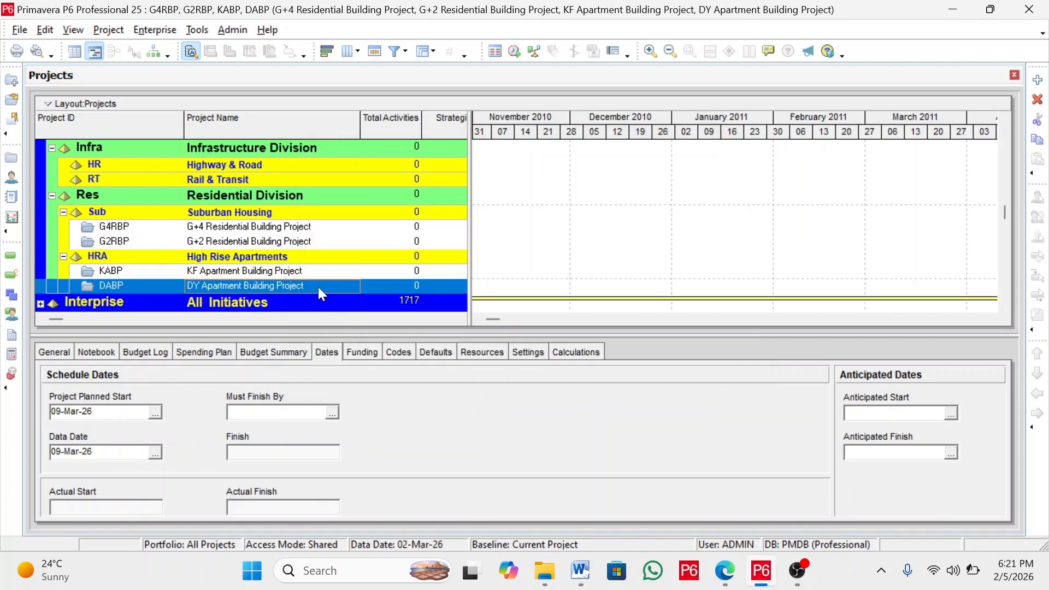
Select the G+2 Residential Building Project under Suburban Housing and bring up its available commands
left_click(282, 227)
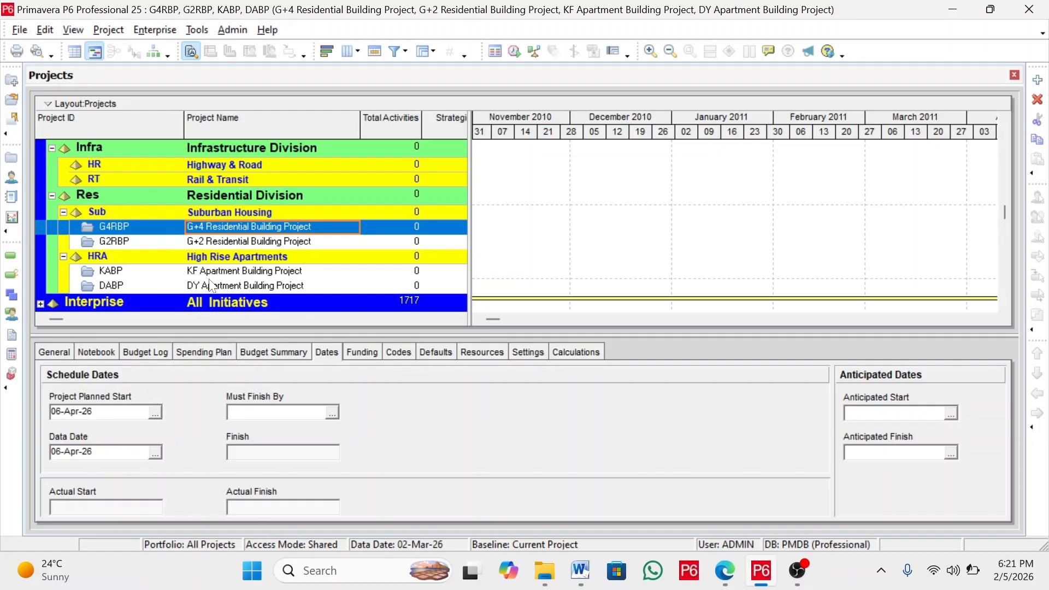
left_click(312, 246)
left_click(261, 233)
left_click(239, 242)
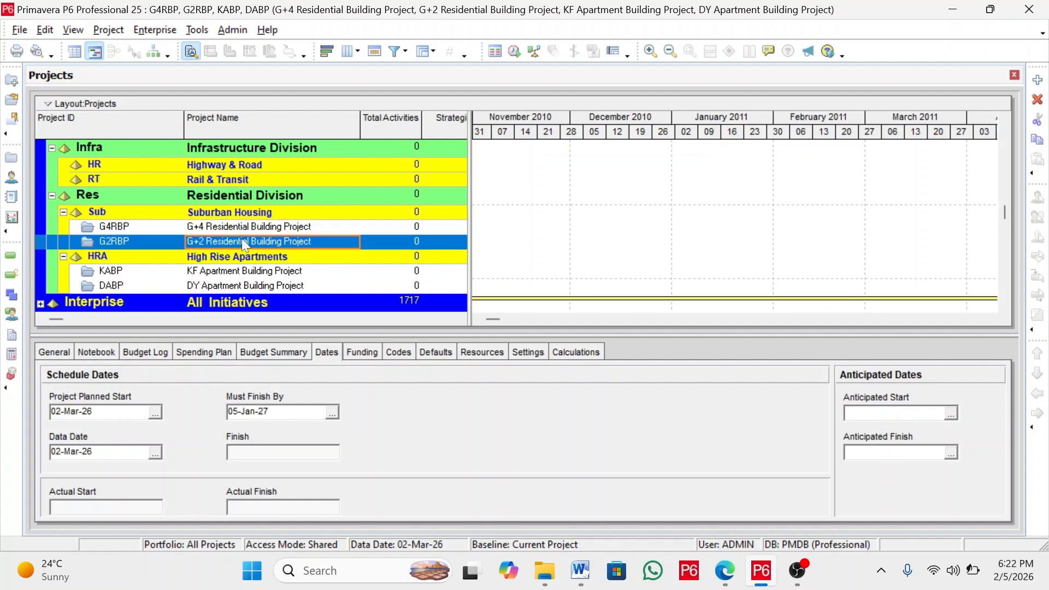
right_click(244, 240)
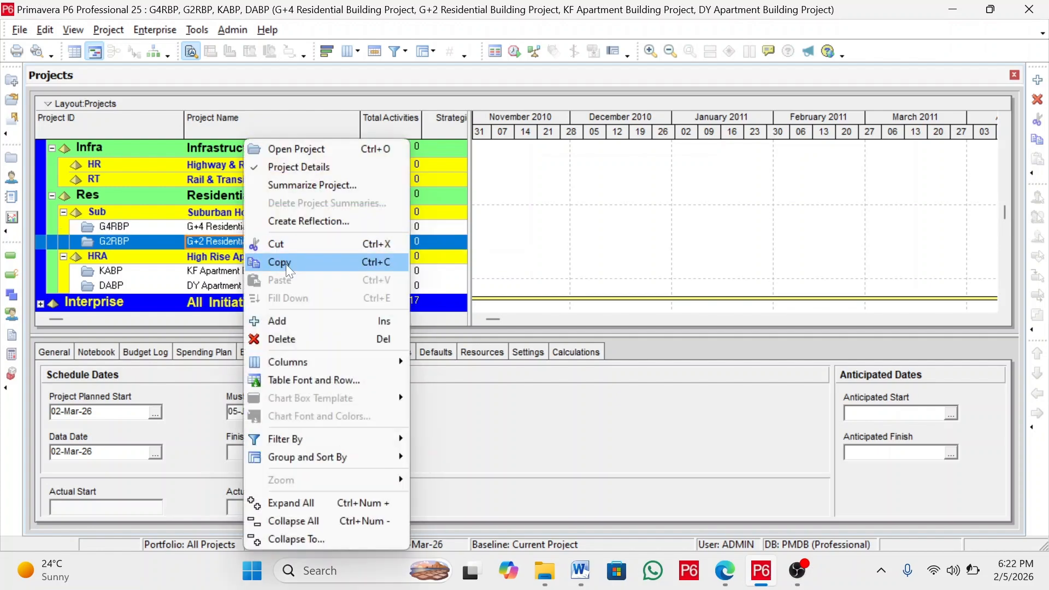